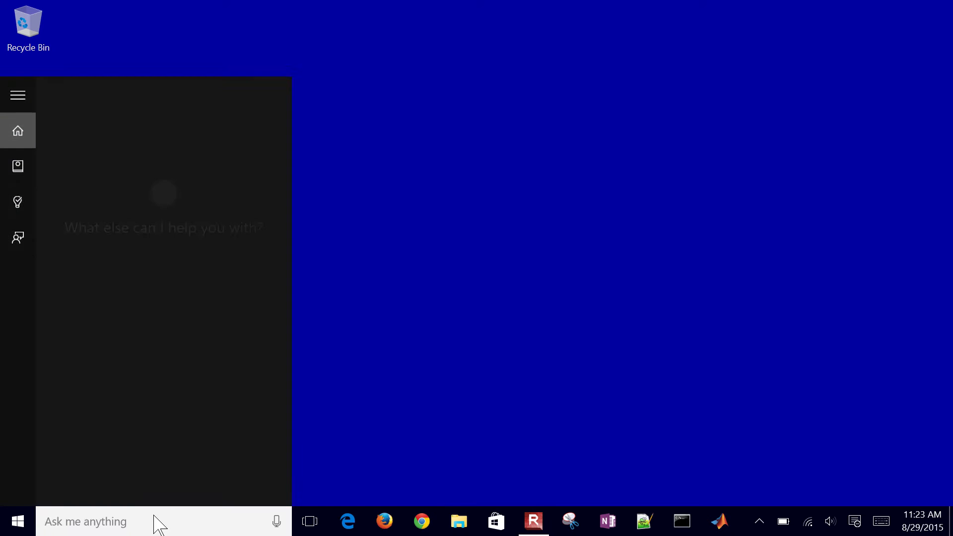
# - Launch Excel 2013 from the search box and start a blank workbook
pyautogui.write('excel')
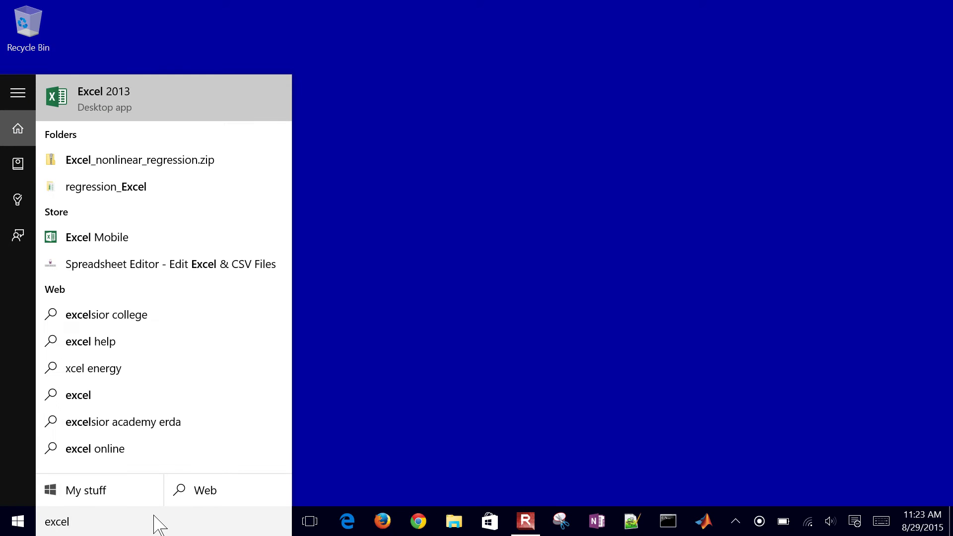
pyautogui.press('Return')
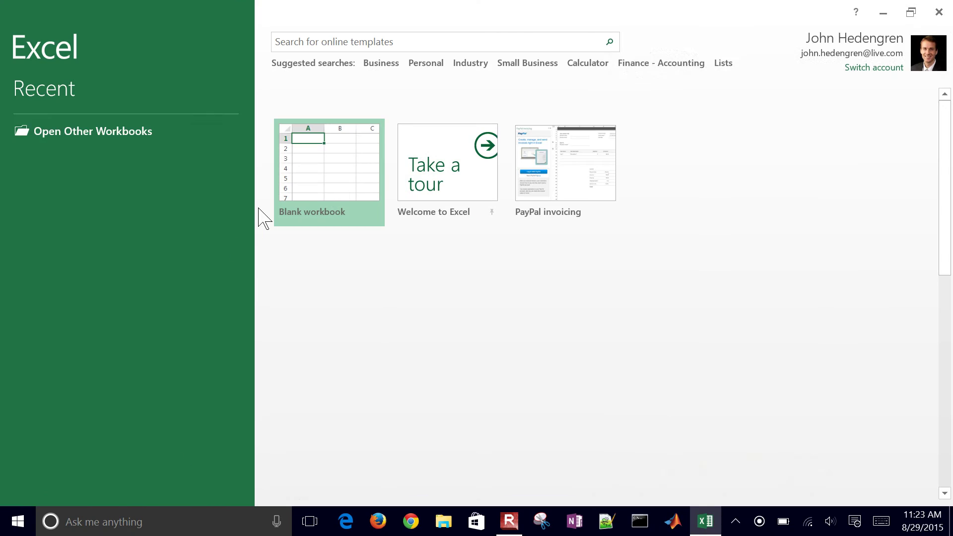
pyautogui.click(325, 191)
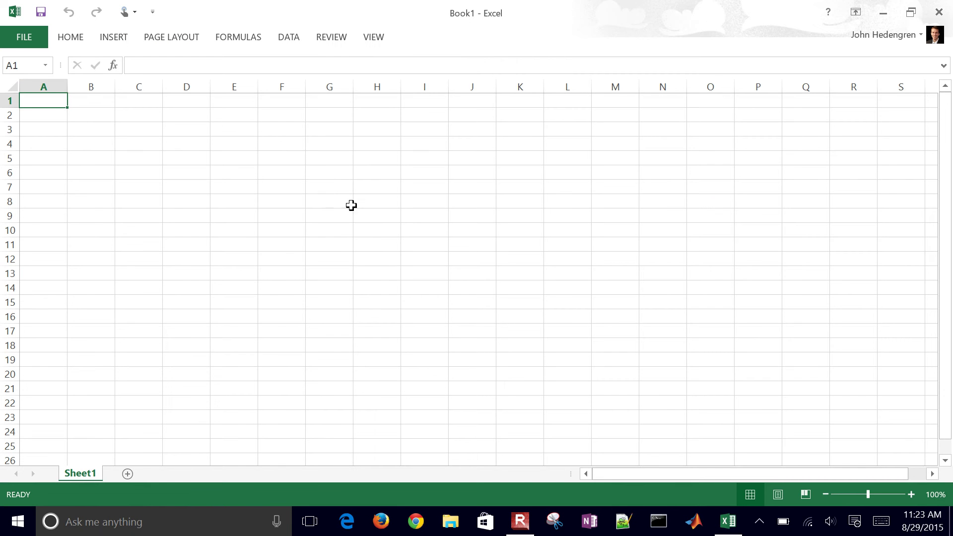
# - Zoom the worksheet view in to 130%
pyautogui.click(911, 494)
pyautogui.click(912, 495)
pyautogui.click(911, 494)
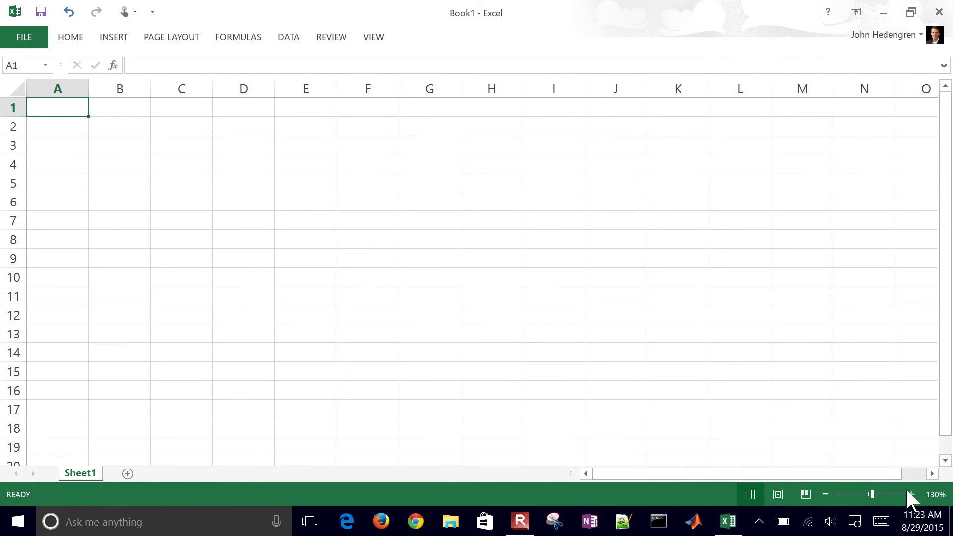
# - Enter a 'time' header with 0 and 0.1, then fill the series down to 3.5 in A37
pyautogui.write('t')
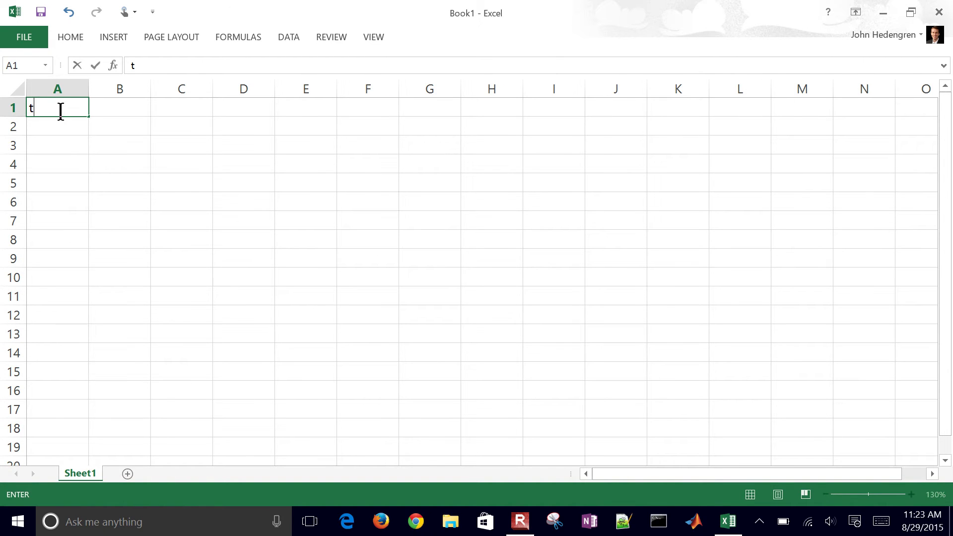
pyautogui.write('ime')
pyautogui.press('Return')
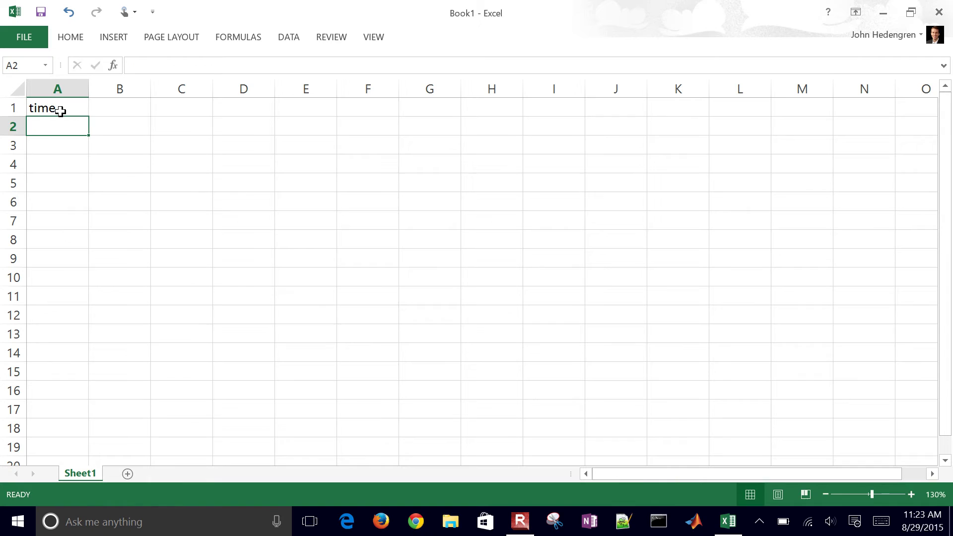
pyautogui.write('0')
pyautogui.press('Return')
pyautogui.write('0')
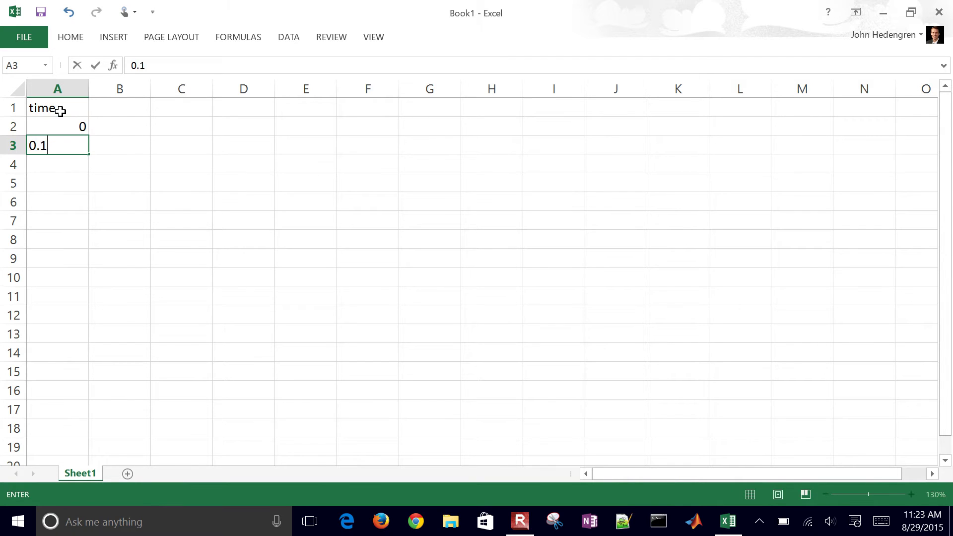
pyautogui.press('Return')
pyautogui.moveTo(72, 128); pyautogui.dragTo(53, 410)
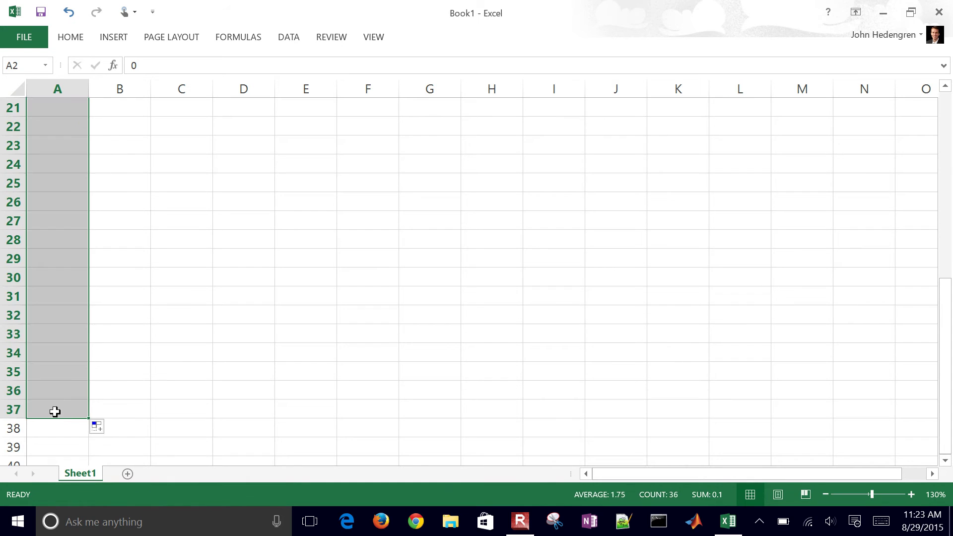
pyautogui.click(47, 288)
# - Add a 'sin(time)' header in B1 and fill =SIN(A2) down column B
pyautogui.press('Right')
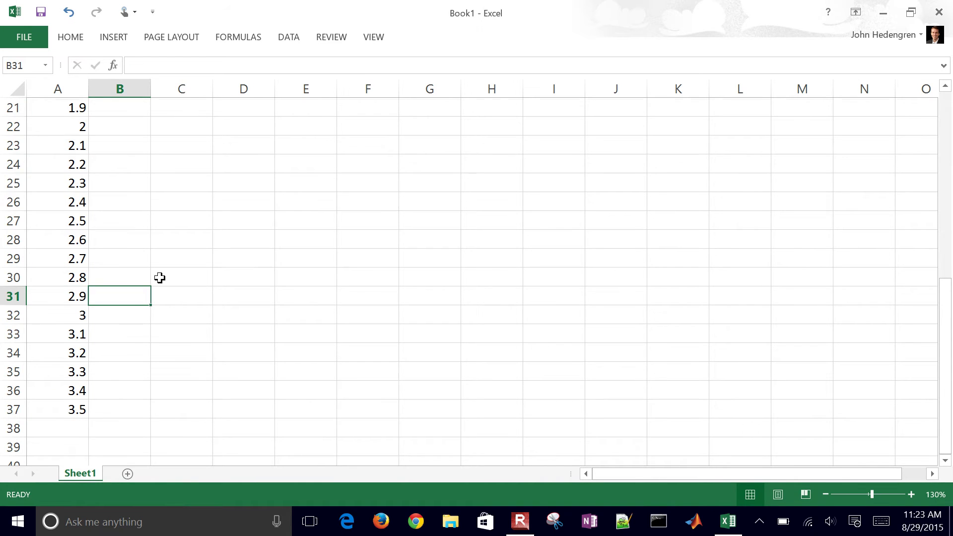
pyautogui.hotkey('ctrl', 'Up')
pyautogui.write('c')
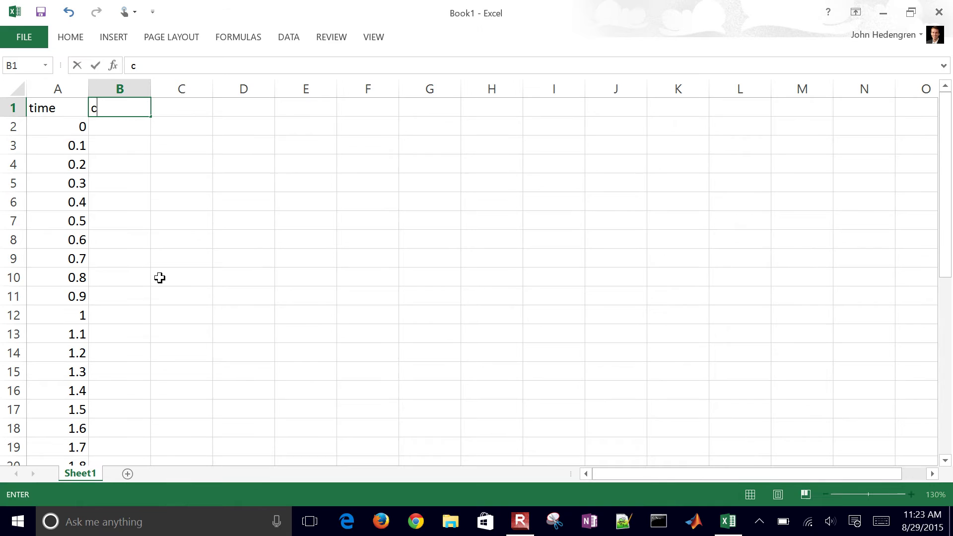
pyautogui.write('sin(time)')
pyautogui.press('Return')
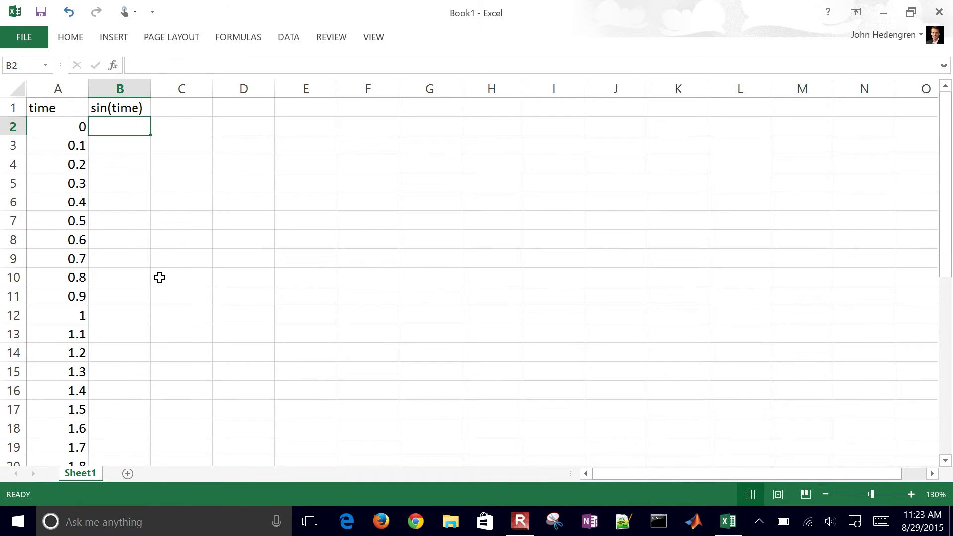
pyautogui.write('=sin(')
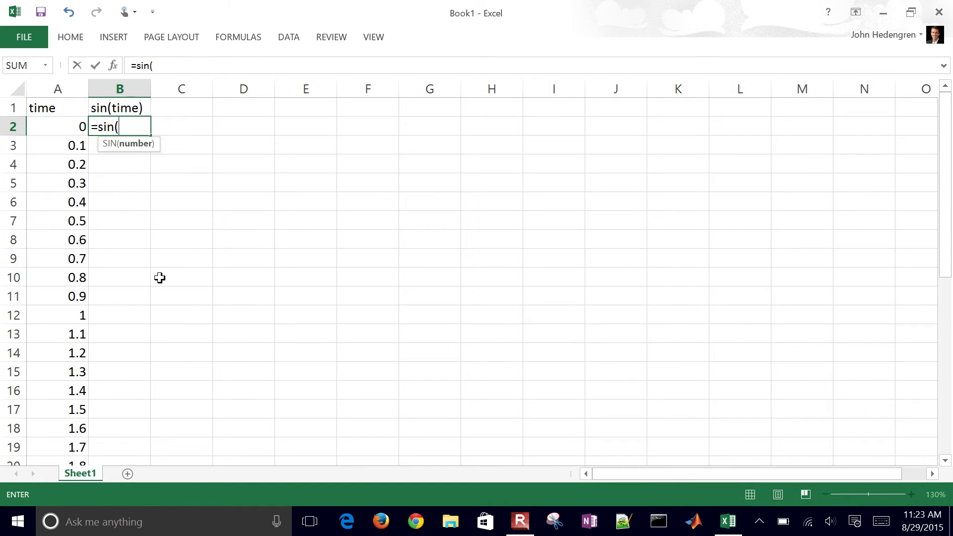
pyautogui.press('Left')
pyautogui.write(')')
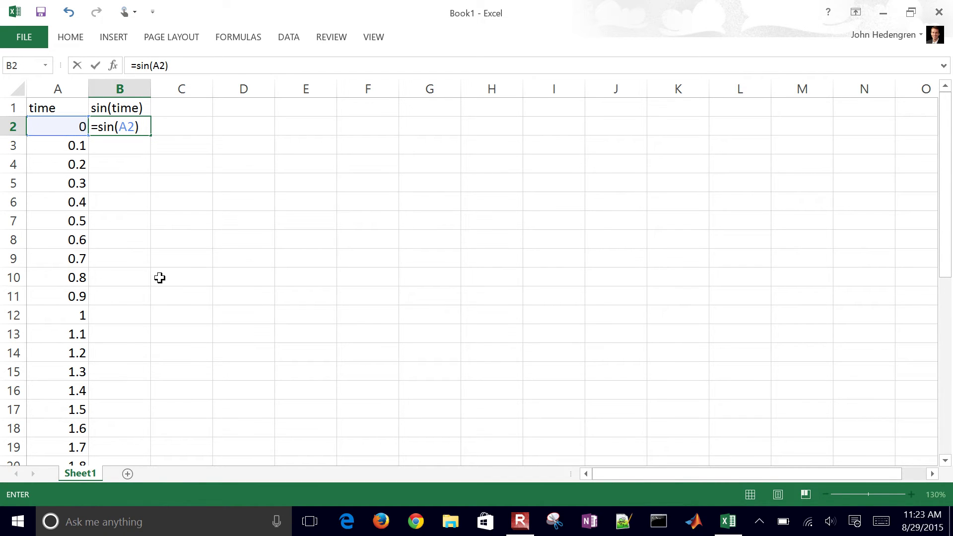
pyautogui.press('Return')
pyautogui.click(124, 125)
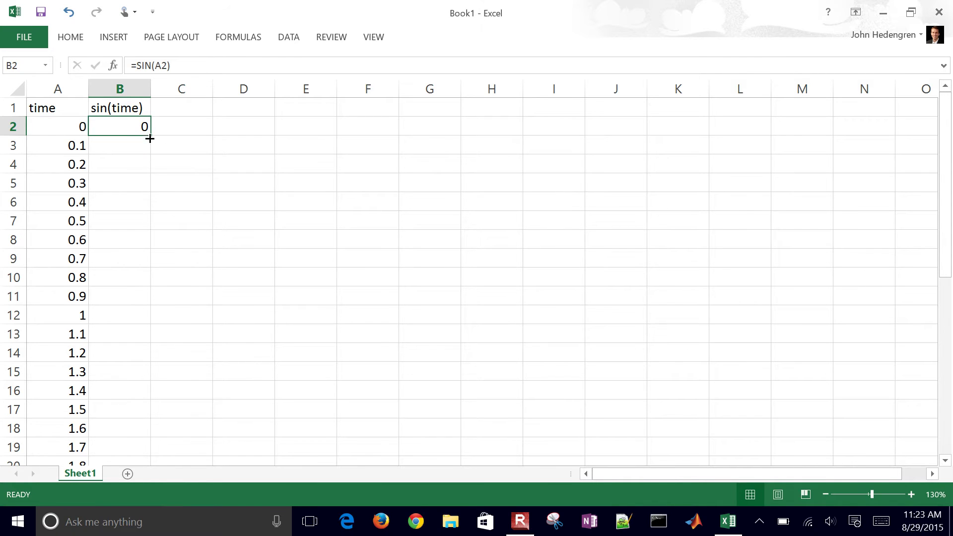
pyautogui.doubleClick(151, 137)
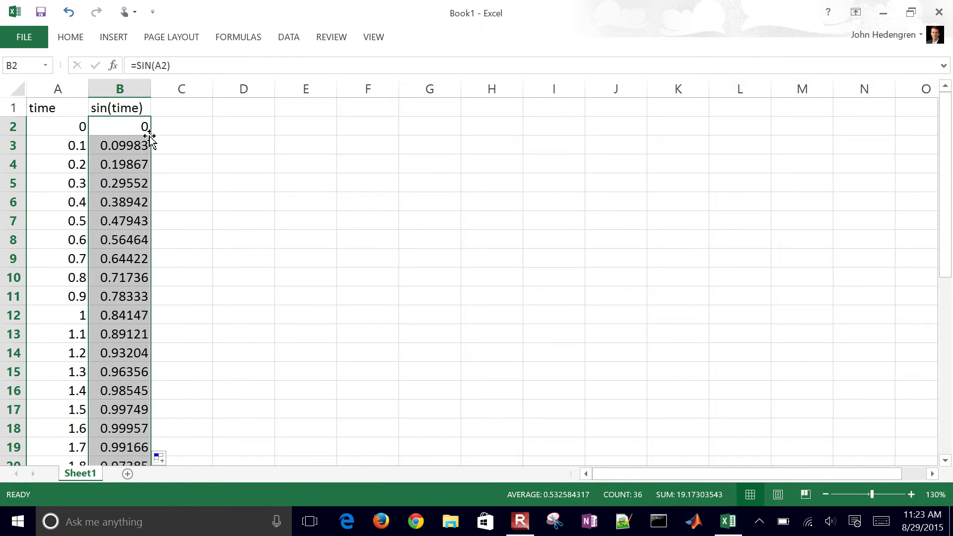
# - Put a 'cos(time)' header in C1 and fill =COS(A2) down column C
pyautogui.click(170, 218)
pyautogui.click(181, 106)
pyautogui.write('co')
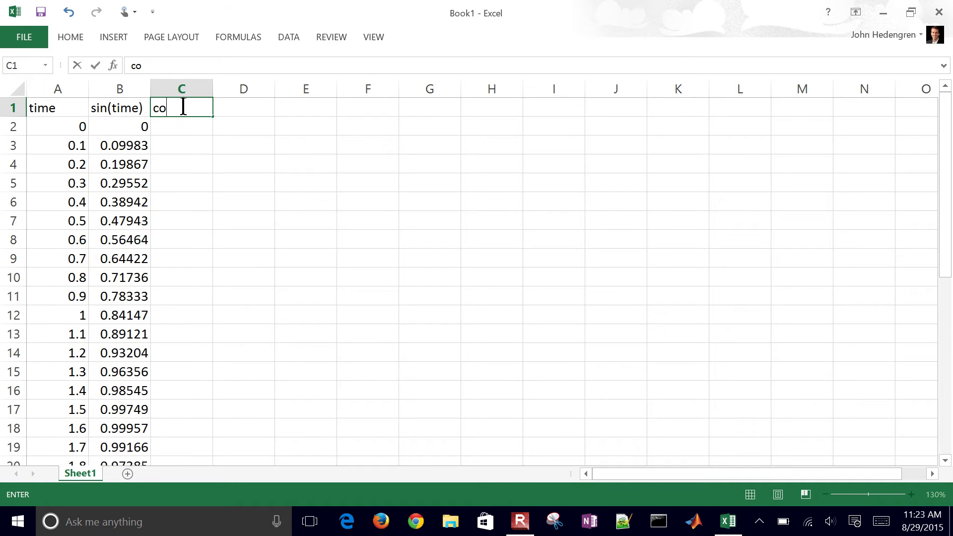
pyautogui.write('s(time')
pyautogui.press('Return')
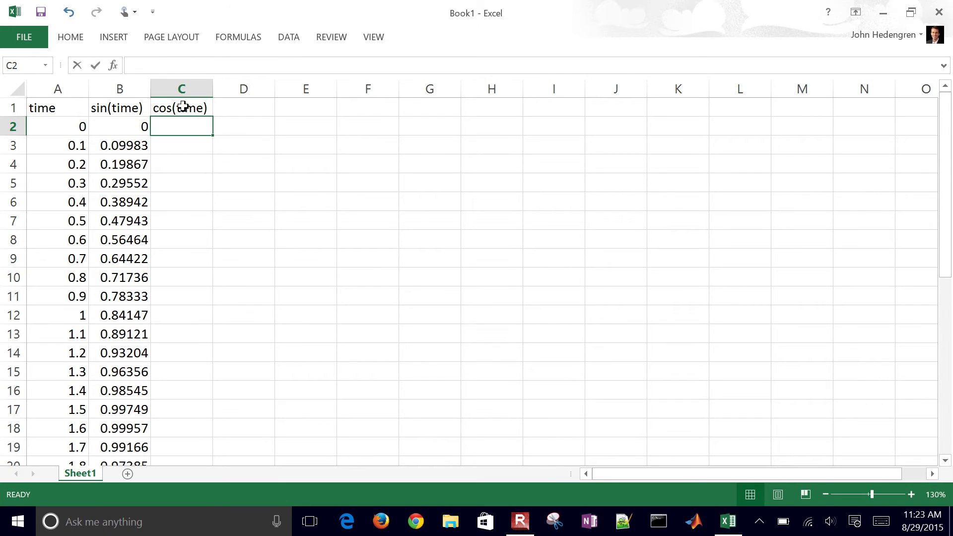
pyautogui.write('=cos(')
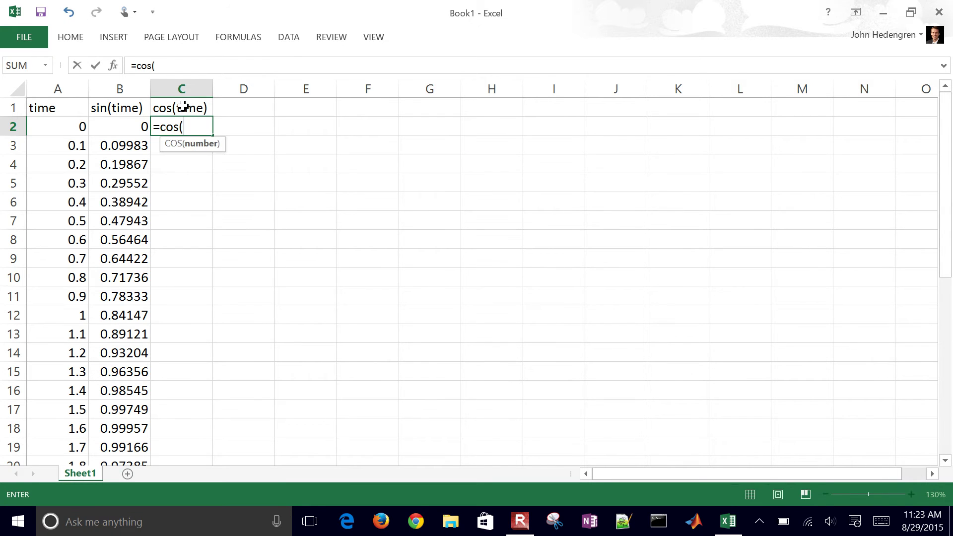
pyautogui.press('Left')
pyautogui.press('Left')
pyautogui.write(')')
pyautogui.press('Return')
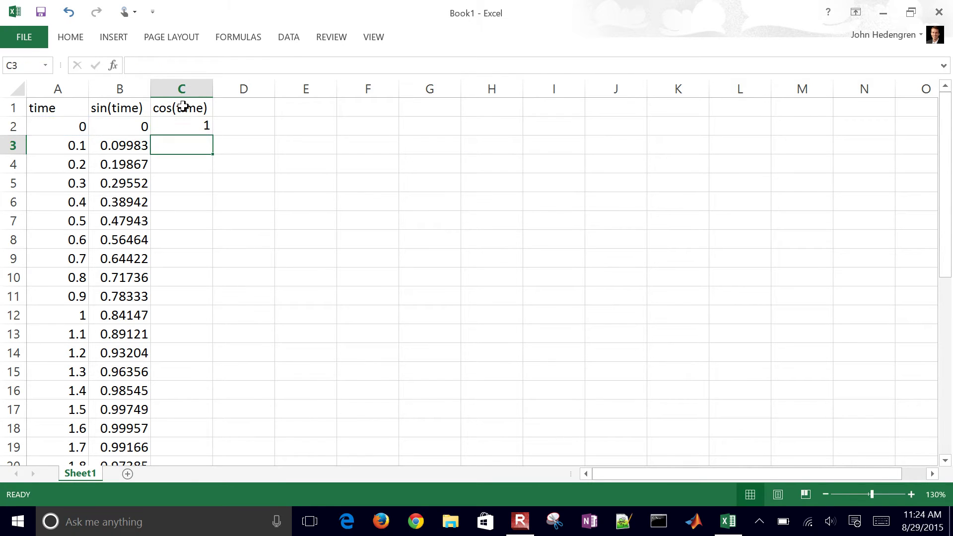
pyautogui.click(199, 126)
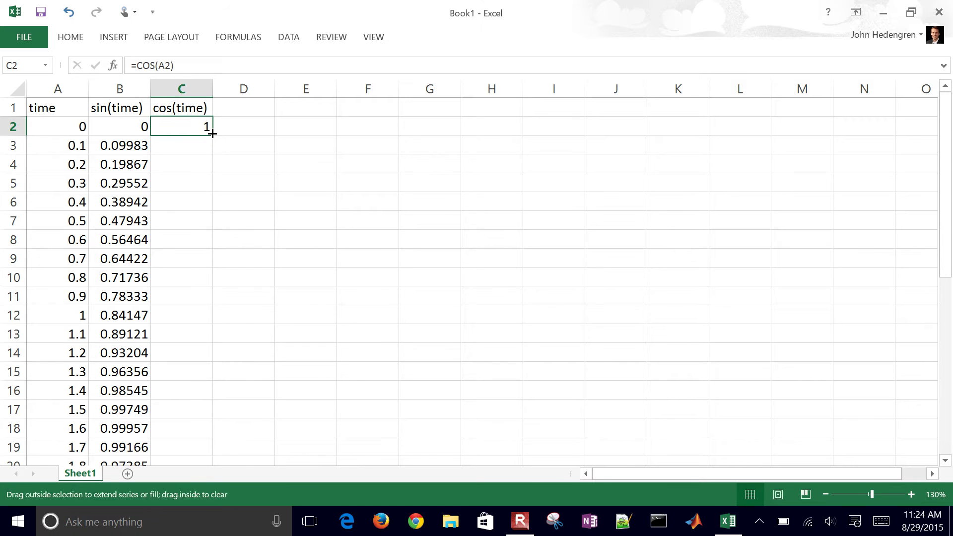
pyautogui.doubleClick(212, 135)
pyautogui.click(230, 200)
pyautogui.click(39, 113)
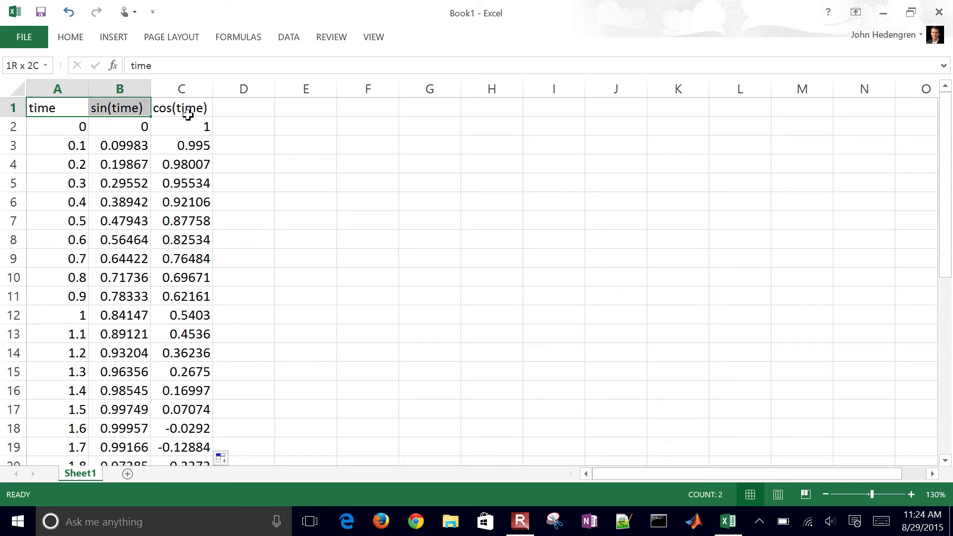
# - Select A1:C37, covering the three headers and all data rows
pyautogui.click(119, 181)
pyautogui.click(323, 201)
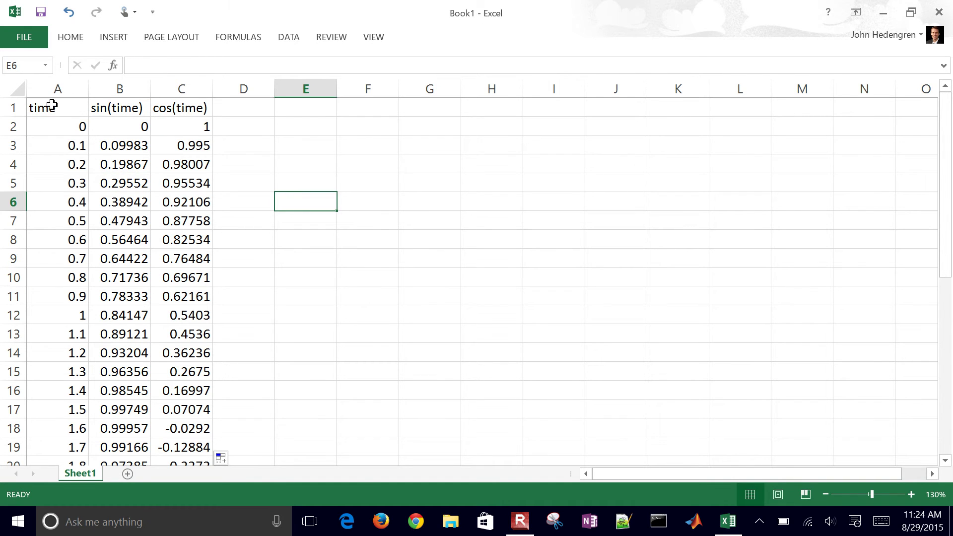
pyautogui.moveTo(52, 104); pyautogui.dragTo(159, 6)
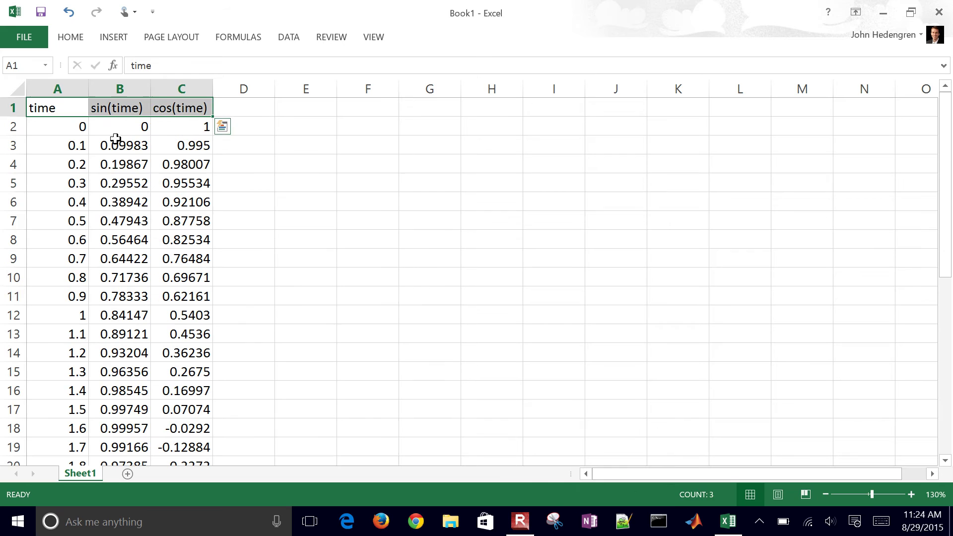
pyautogui.click(117, 167)
pyautogui.click(40, 108)
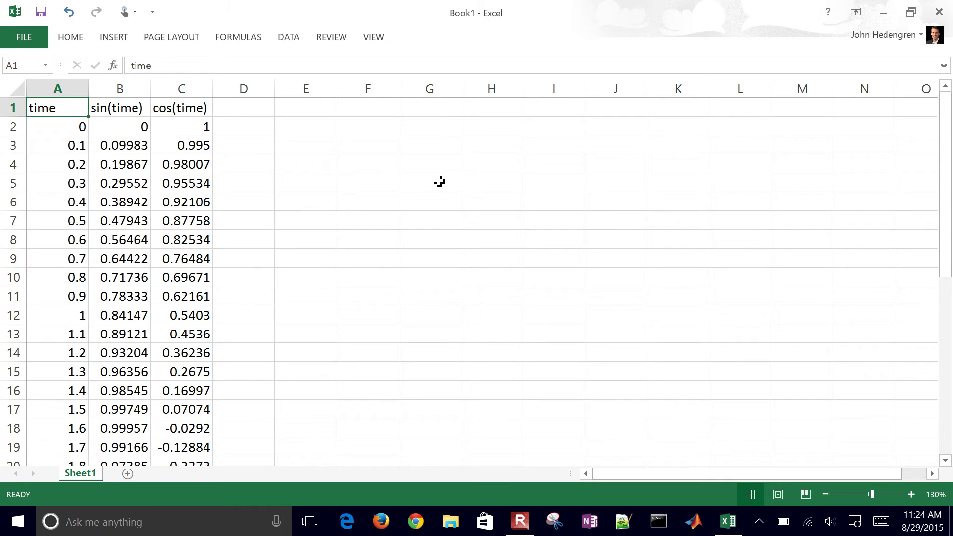
pyautogui.hotkey('shift', 'Right')
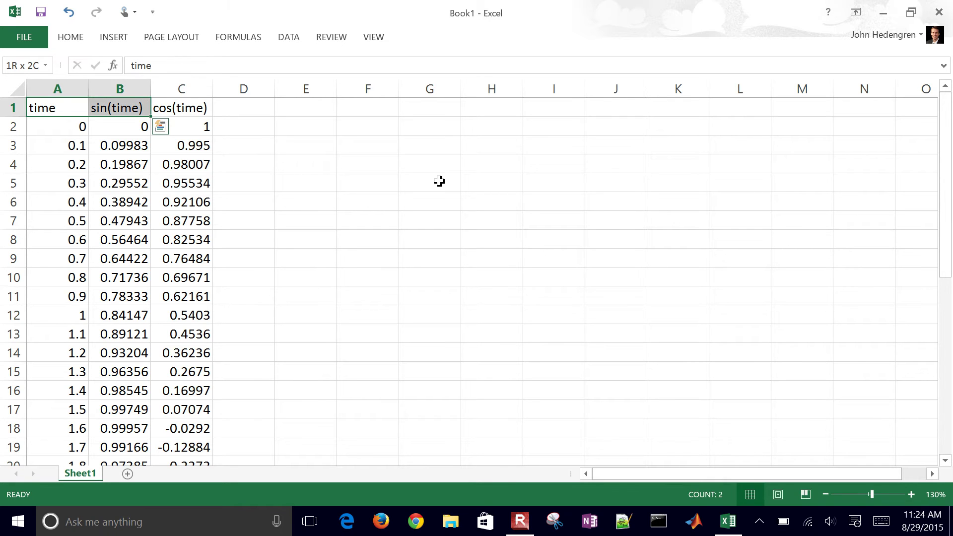
pyautogui.hotkey('shift', 'Right')
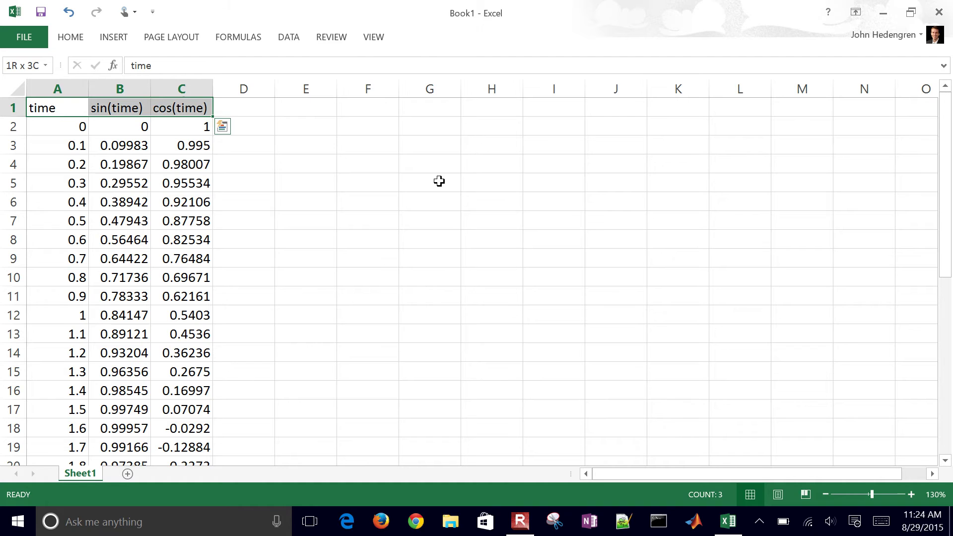
pyautogui.hotkey('shift', 'Down')
pyautogui.hotkey('shift', 'Down')
pyautogui.hotkey('shift', 'Down')
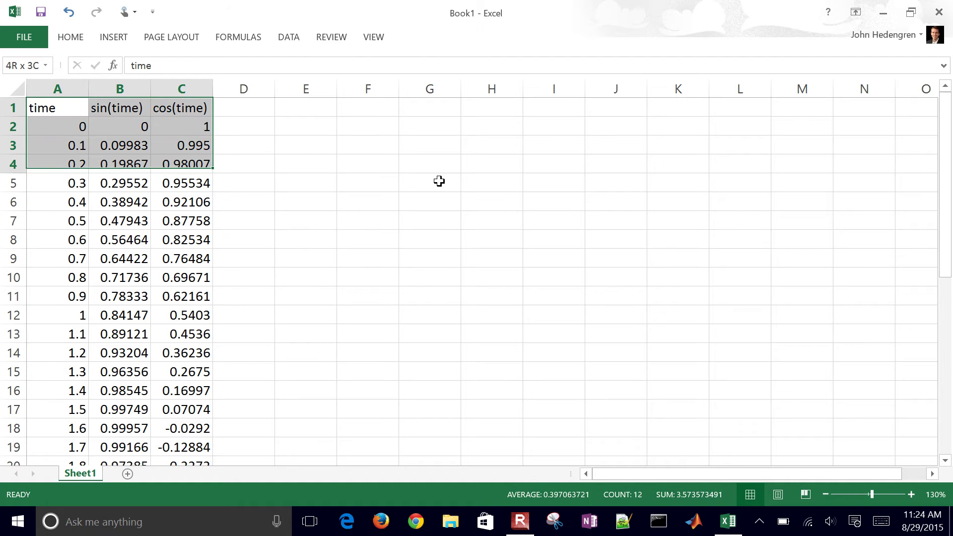
pyautogui.hotkey('shift', 'Down')
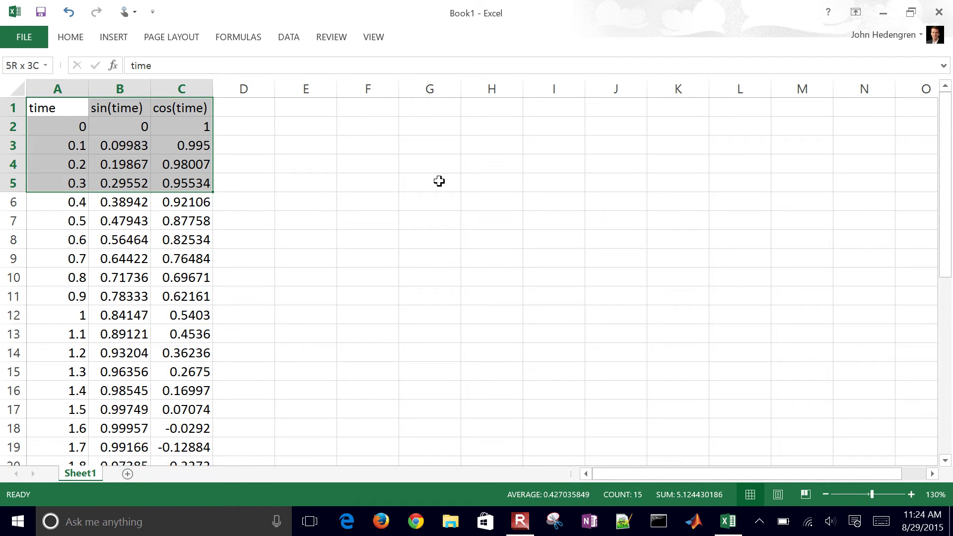
pyautogui.hotkey('shift', 'Down')
pyautogui.hotkey('shift', 'Down')
pyautogui.hotkey('shift', 'Down')
pyautogui.hotkey('shift', 'Down')
pyautogui.hotkey('shift', 'Down')
pyautogui.hotkey('shift', 'Down')
pyautogui.hotkey('shift', 'Down')
pyautogui.hotkey('shift', 'Down')
pyautogui.hotkey('shift', 'Down')
pyautogui.hotkey('shift', 'Down')
pyautogui.hotkey('shift', 'Down')
pyautogui.hotkey('shift', 'Down')
pyautogui.hotkey('shift', 'Down')
pyautogui.hotkey('shift', 'Down')
pyautogui.hotkey('shift', 'Down')
pyautogui.hotkey('shift', 'Down')
pyautogui.hotkey('shift', 'Down')
pyautogui.hotkey('shift', 'Down')
pyautogui.hotkey('shift', 'Down')
pyautogui.hotkey('shift', 'Down')
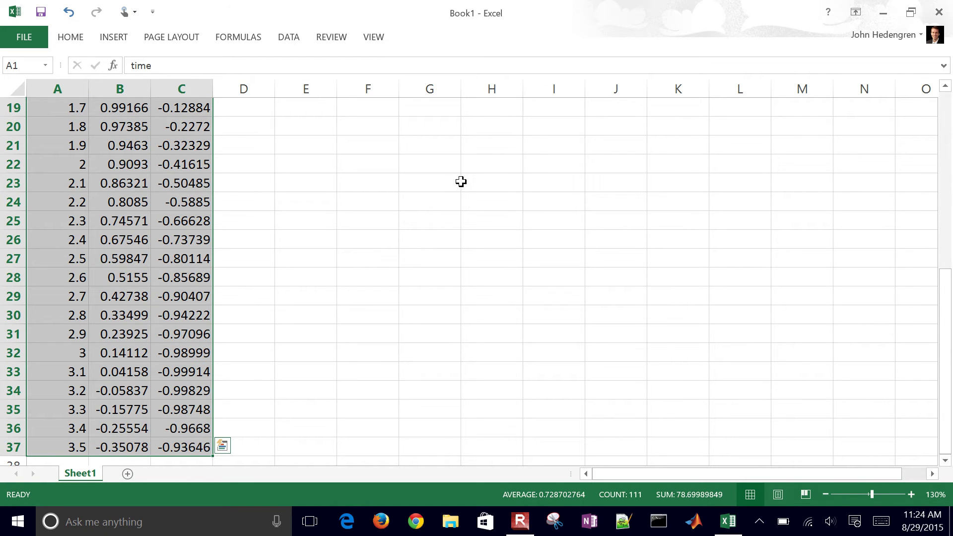
# - Insert a markers-only Scatter chart from the selected data
pyautogui.click(121, 38)
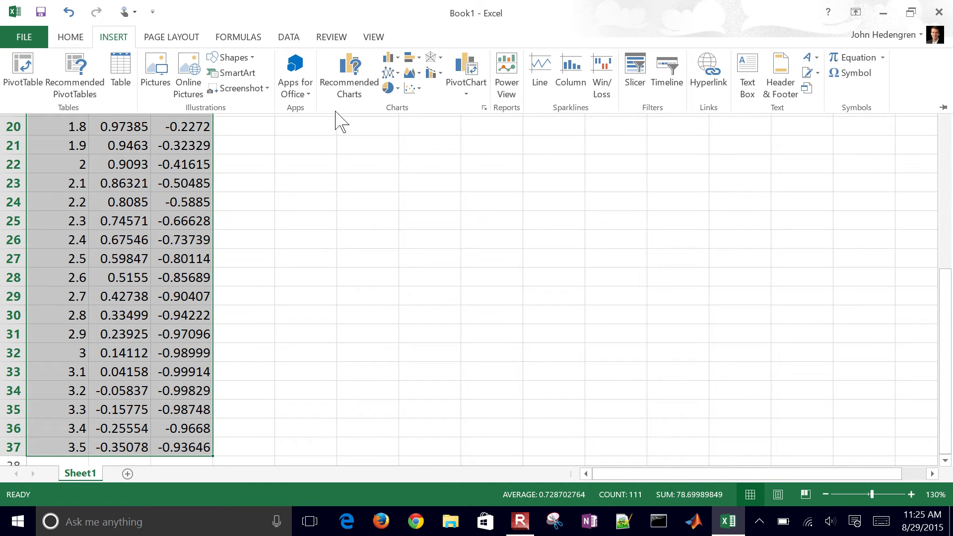
pyautogui.click(412, 87)
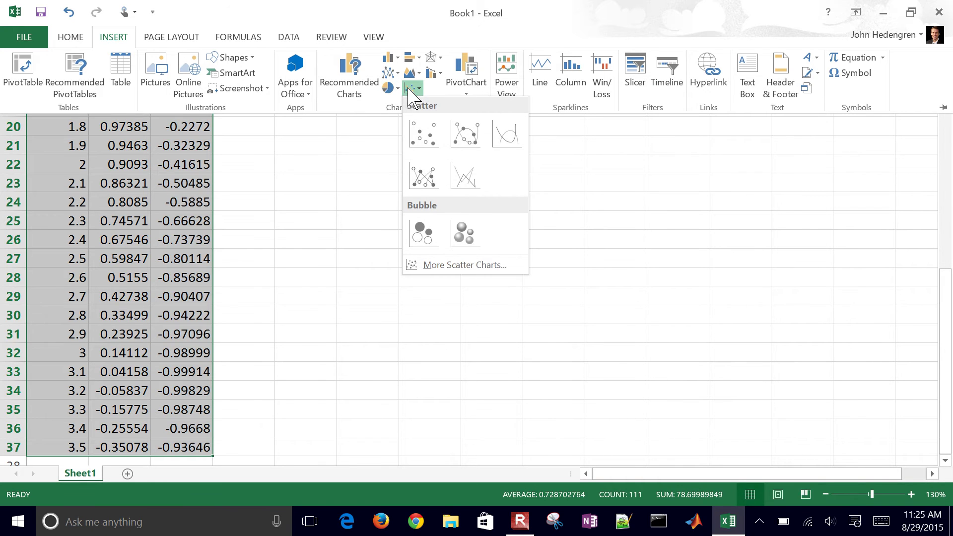
pyautogui.click(417, 133)
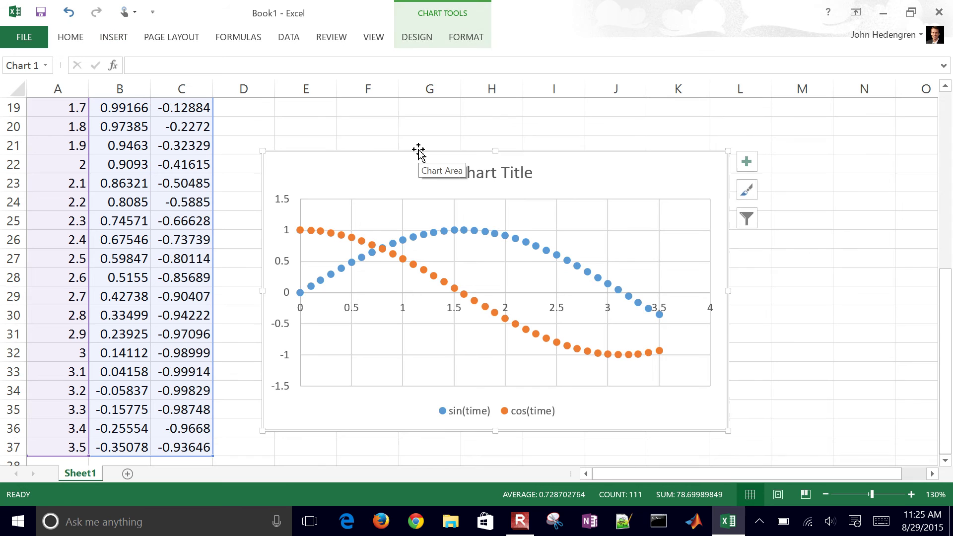
# - Drag the chart up next to columns A–C and select the sin(time) series
pyautogui.moveTo(414, 146); pyautogui.dragTo(391, 112)
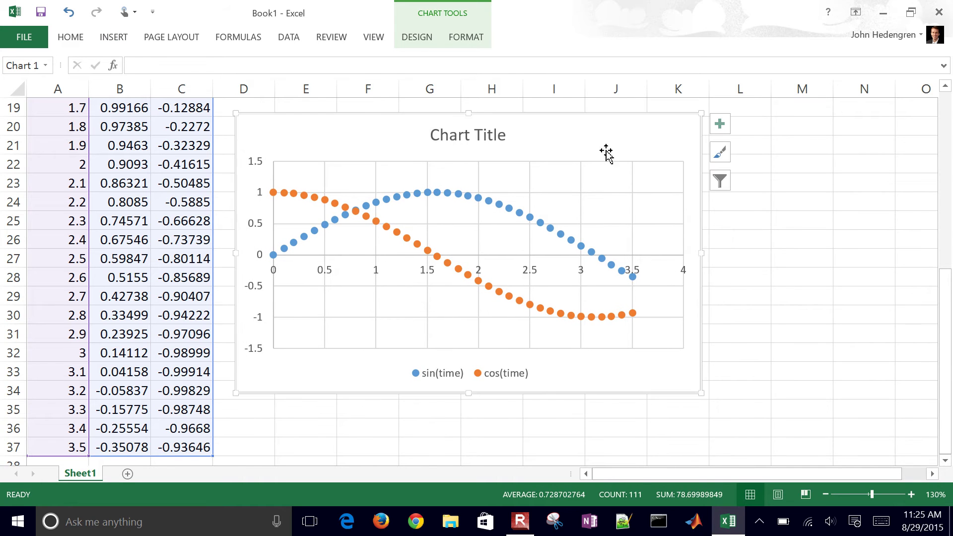
pyautogui.moveTo(947, 298); pyautogui.dragTo(947, 211)
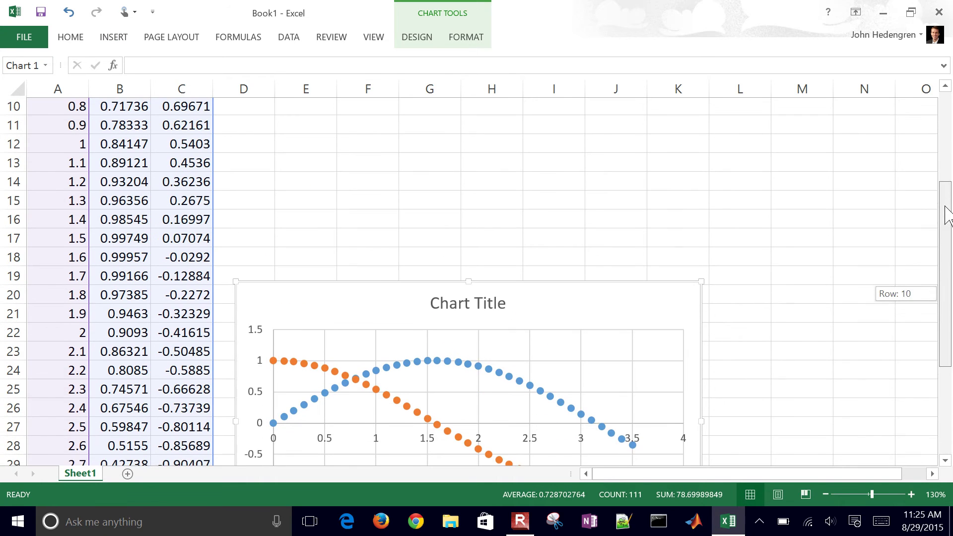
pyautogui.moveTo(634, 284)
pyautogui.mouseDown()
pyautogui.moveTo(625, 56)
pyautogui.moveTo(378, 130)
pyautogui.moveTo(547, 91)
pyautogui.moveTo(632, 109)
pyautogui.moveTo(634, 130)
pyautogui.moveTo(610, 130)
pyautogui.moveTo(622, 130)
pyautogui.mouseUp()
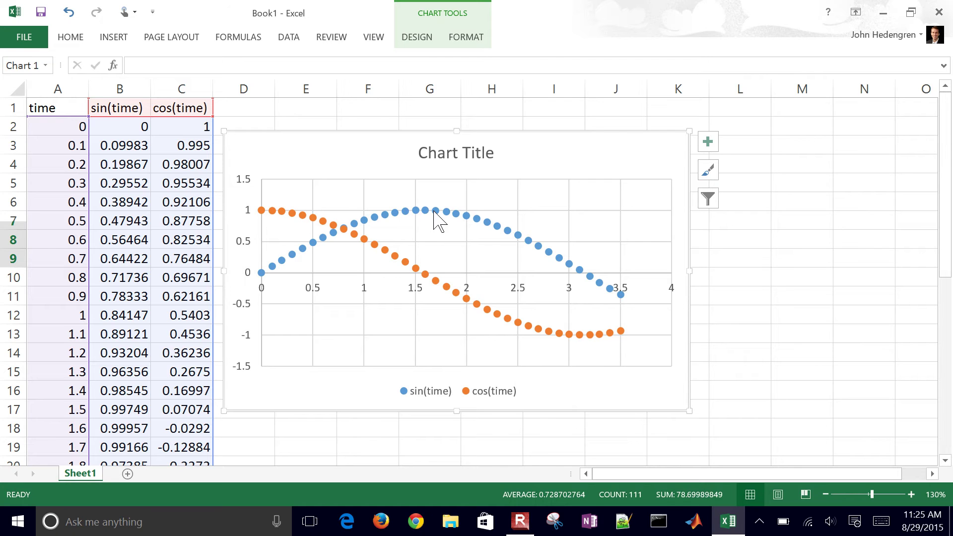
pyautogui.moveTo(434, 212)
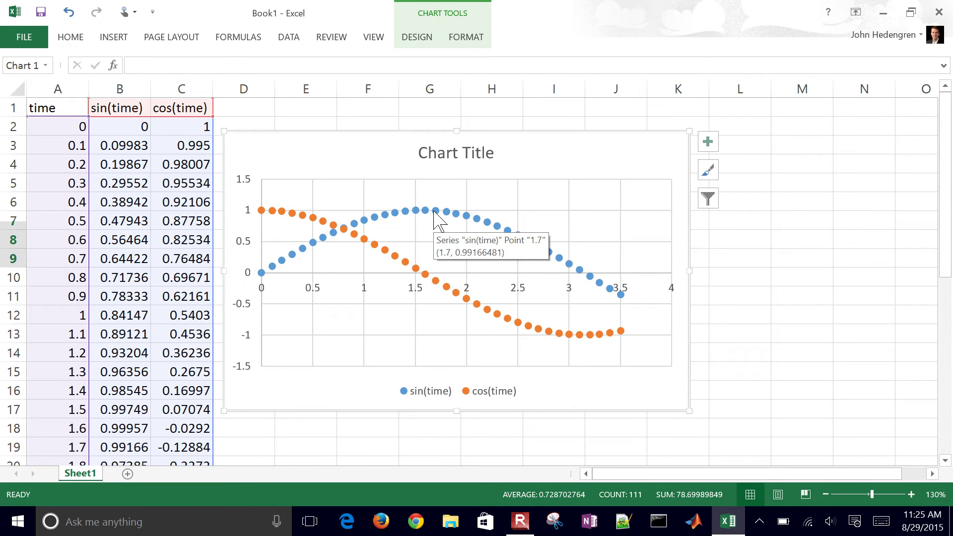
pyautogui.click(435, 212)
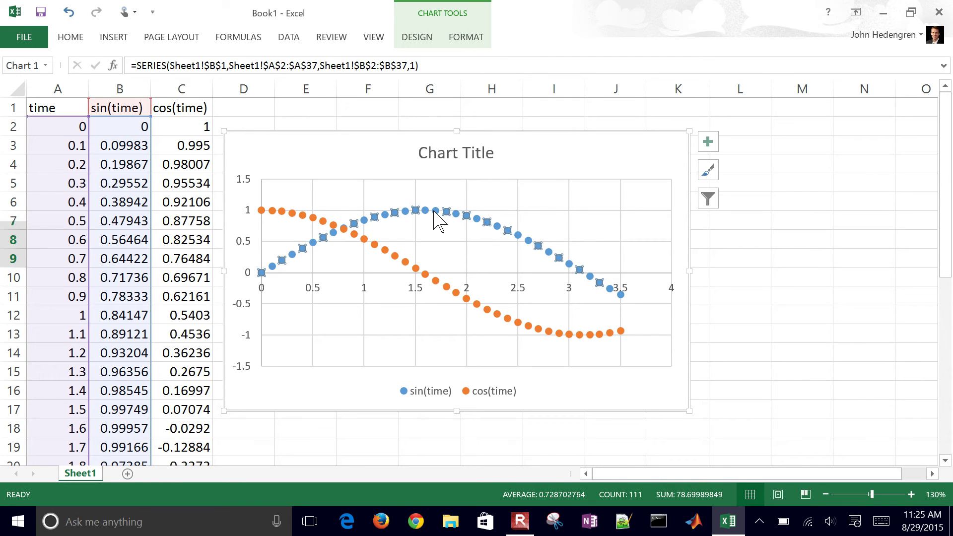
# - Give the sin(time) series a solid line under Format Data Series > Fill & Line
pyautogui.rightClick(434, 212)
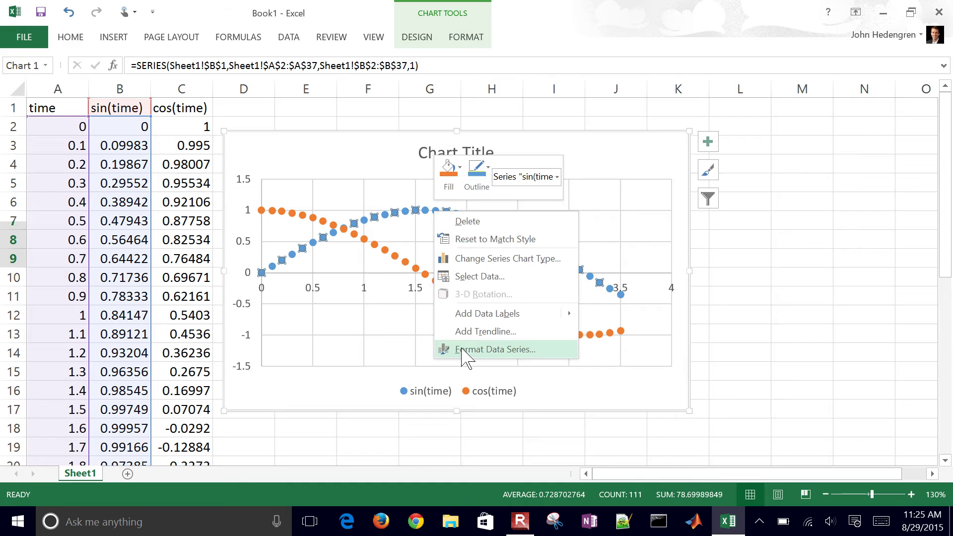
pyautogui.click(495, 349)
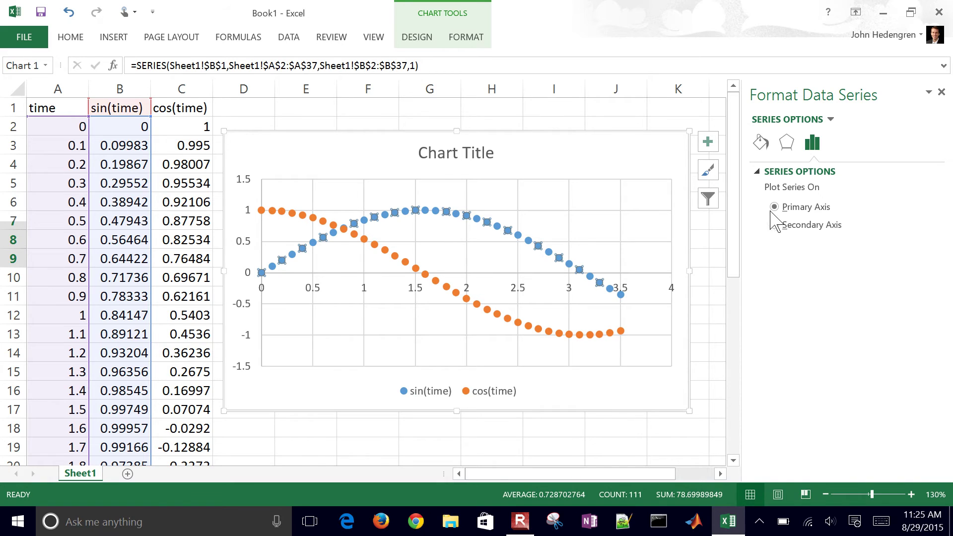
pyautogui.click(787, 149)
pyautogui.click(761, 145)
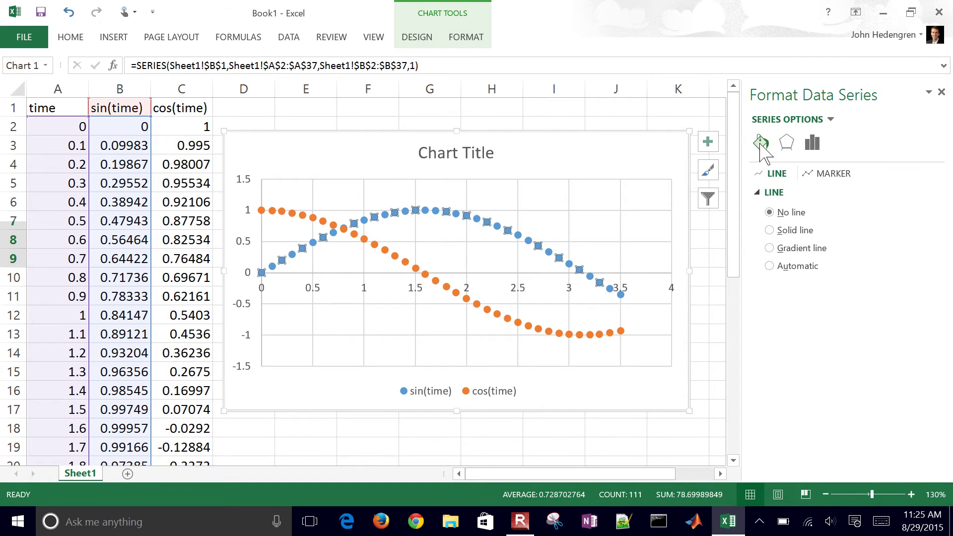
pyautogui.click(769, 231)
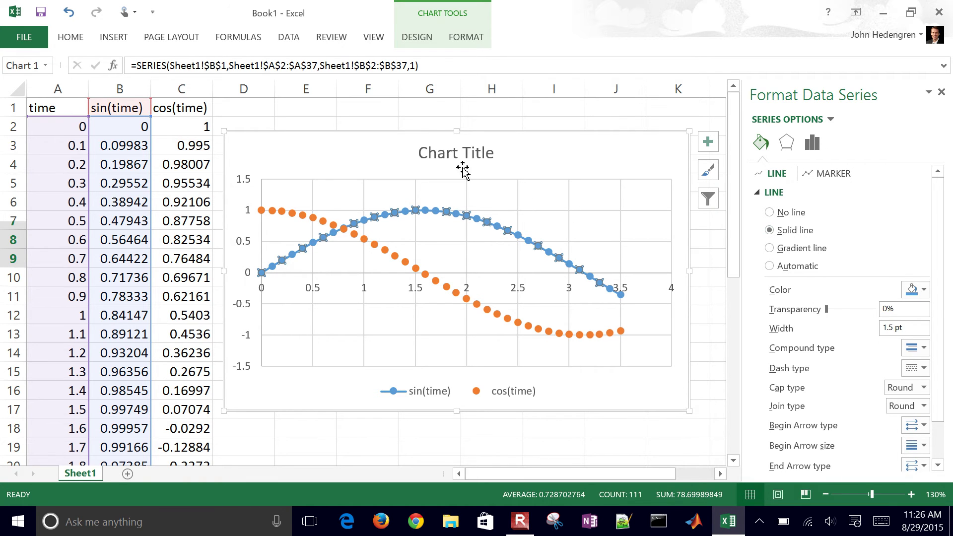
pyautogui.click(452, 154)
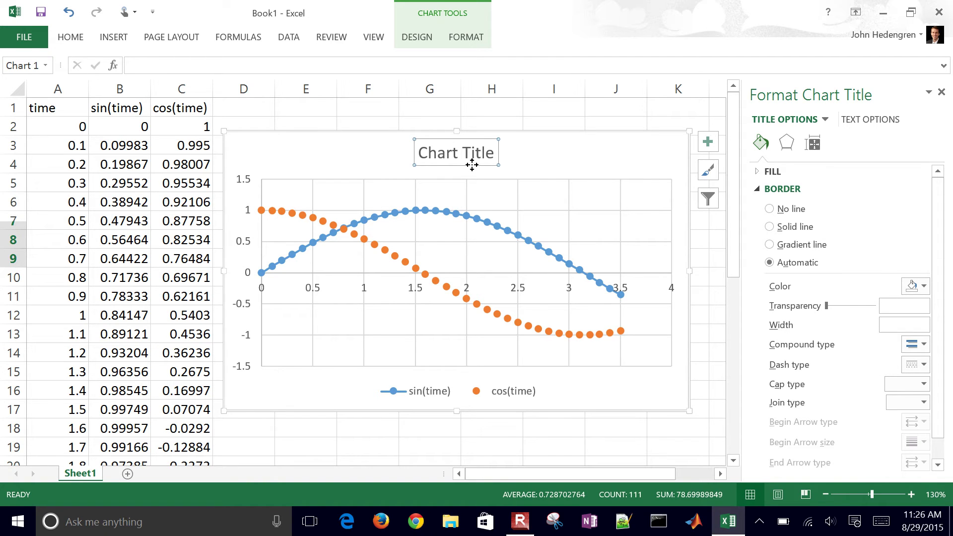
# - Delete the Chart Title, drag the legend to the top right, and stretch the plot area down
pyautogui.press('Delete')
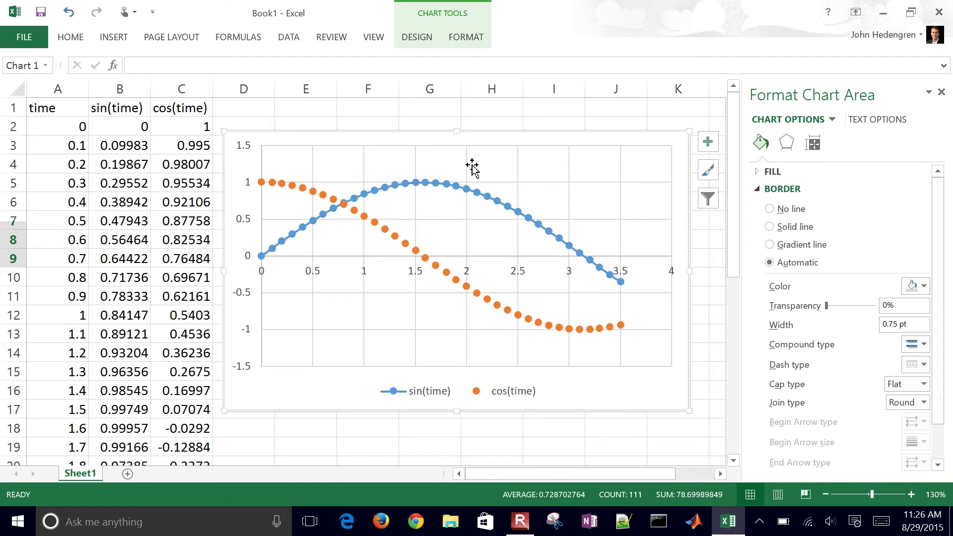
pyautogui.click(490, 392)
pyautogui.moveTo(490, 381); pyautogui.dragTo(602, 155)
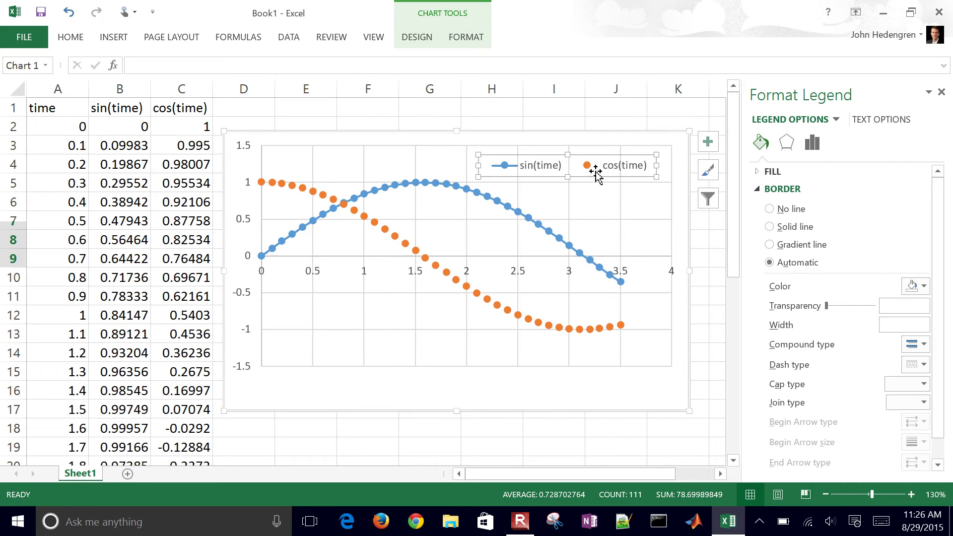
pyautogui.click(408, 366)
pyautogui.moveTo(466, 366); pyautogui.dragTo(464, 392)
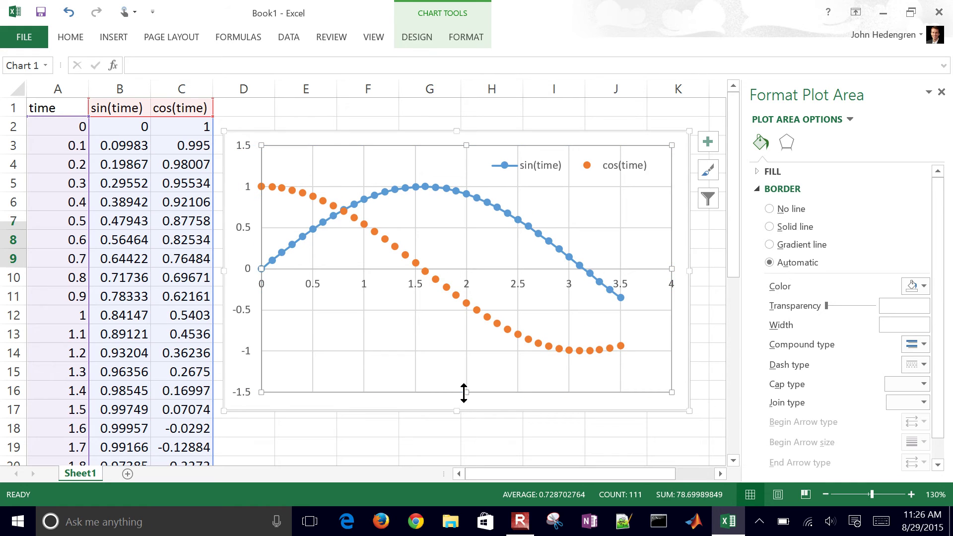
# - Select the chart's plot area and look through the Home tab's text formatting options
pyautogui.click(453, 426)
pyautogui.click(279, 293)
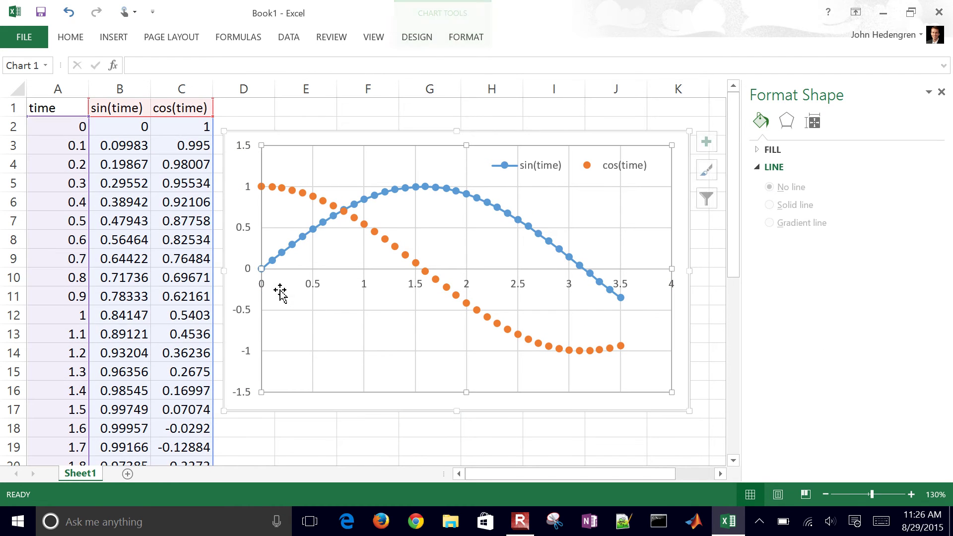
pyautogui.click(75, 38)
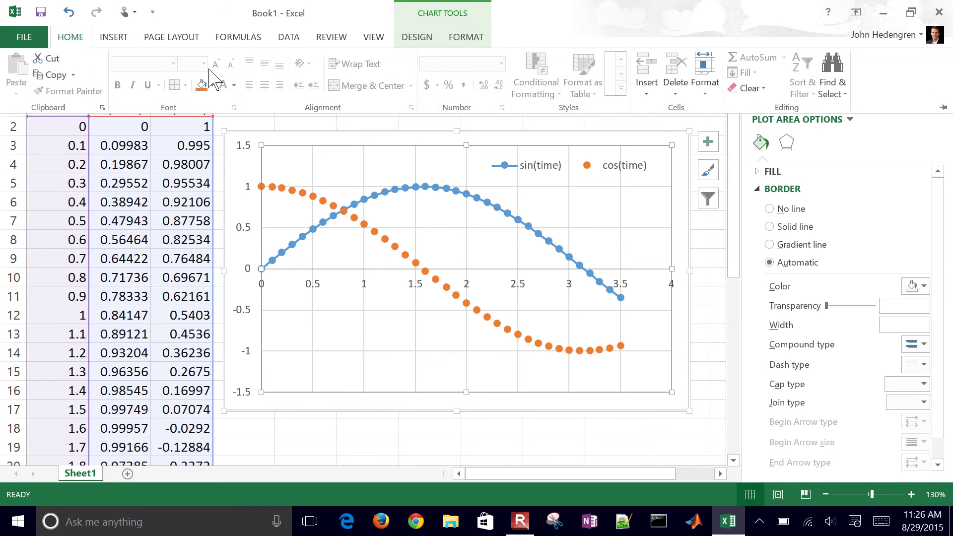
pyautogui.click(233, 338)
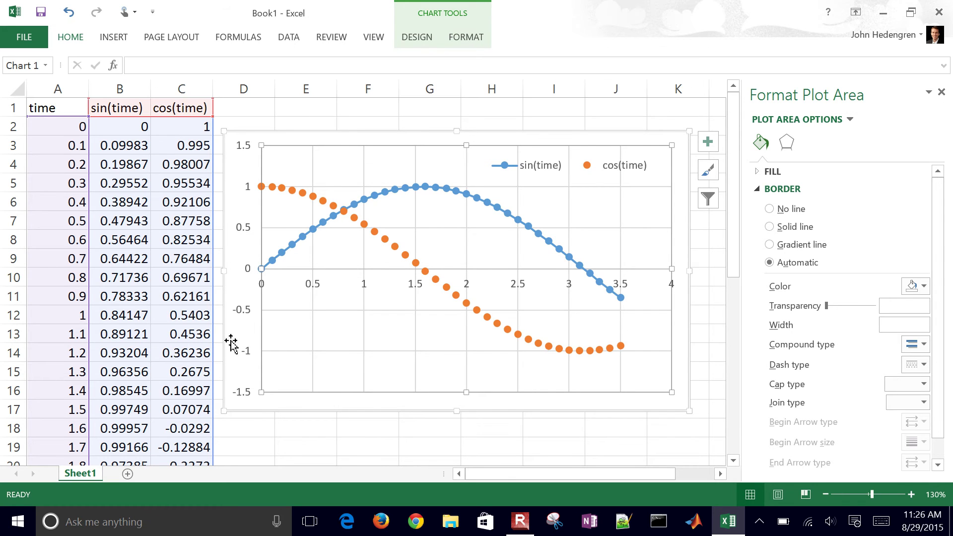
pyautogui.click(245, 408)
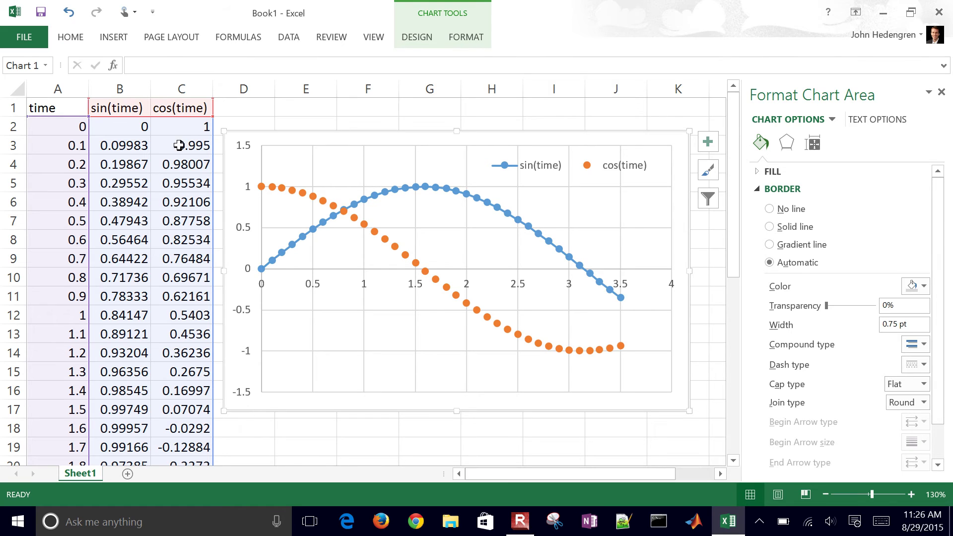
pyautogui.click(274, 179)
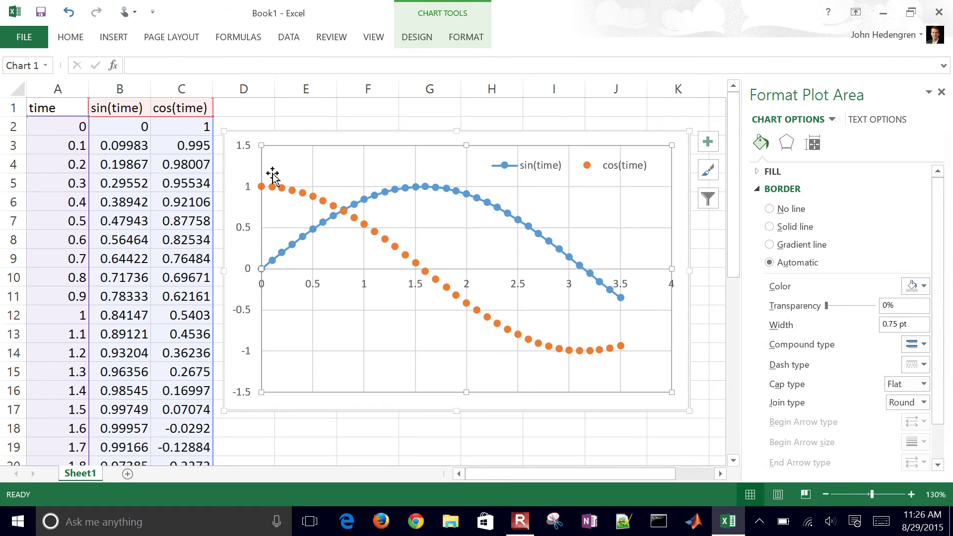
pyautogui.click(70, 36)
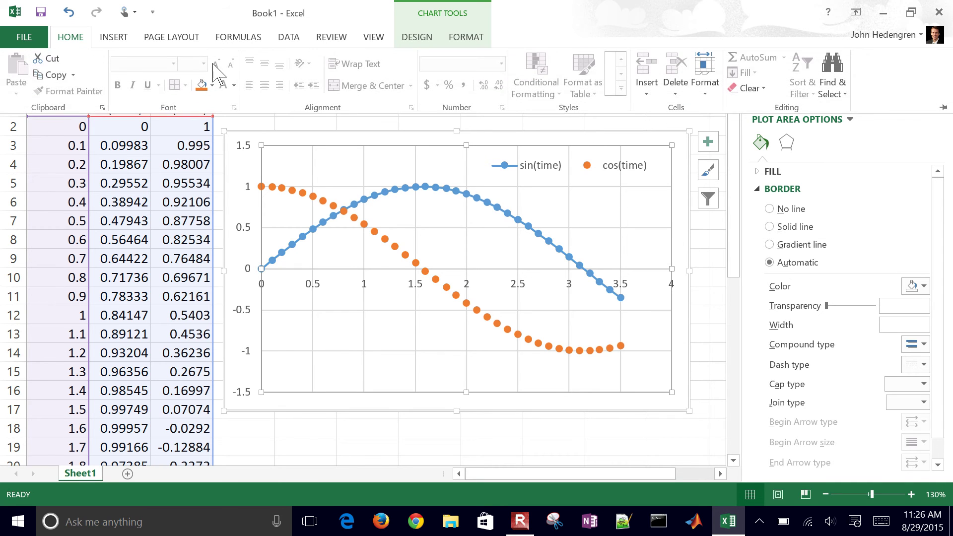
pyautogui.click(297, 431)
# - Raise the whole chart area's font size from 10 to 12 pt in three increments
pyautogui.click(284, 410)
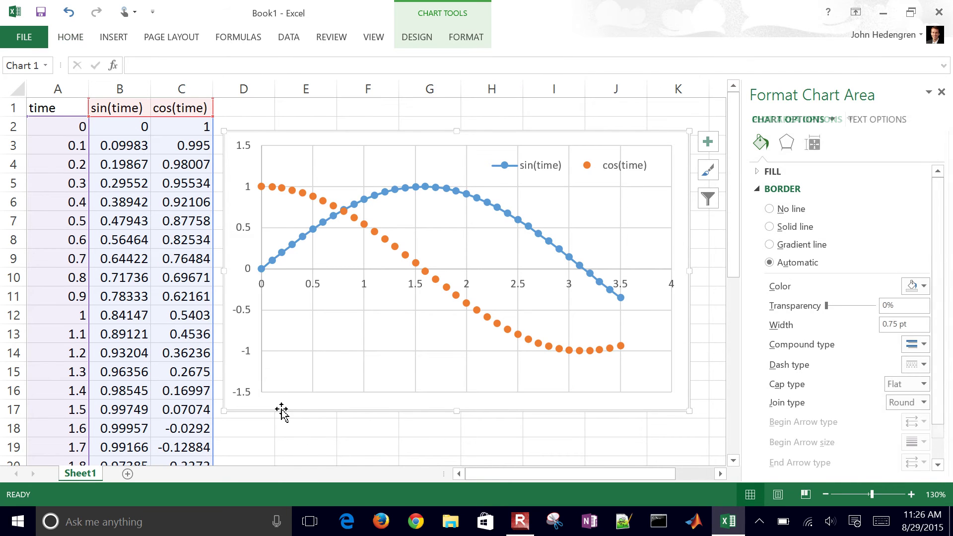
pyautogui.click(71, 41)
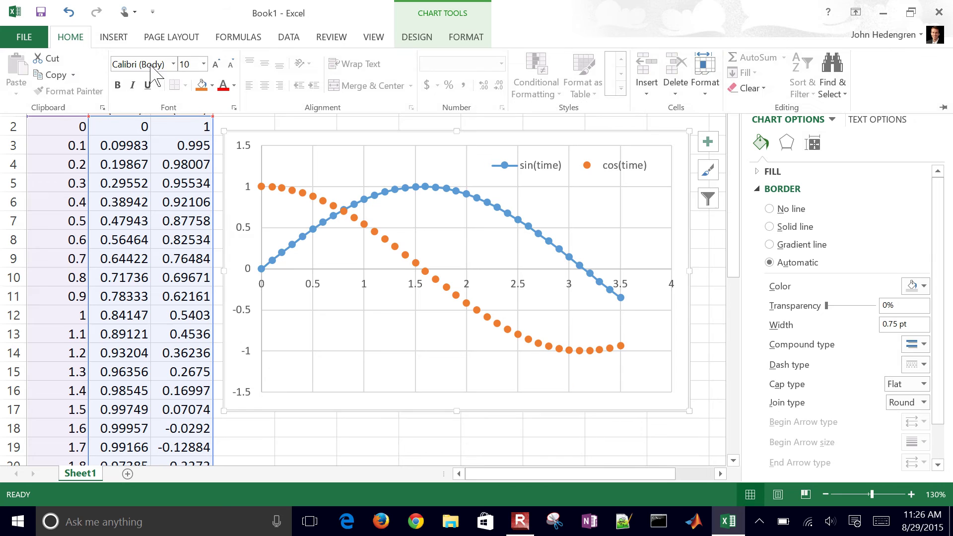
pyautogui.click(216, 65)
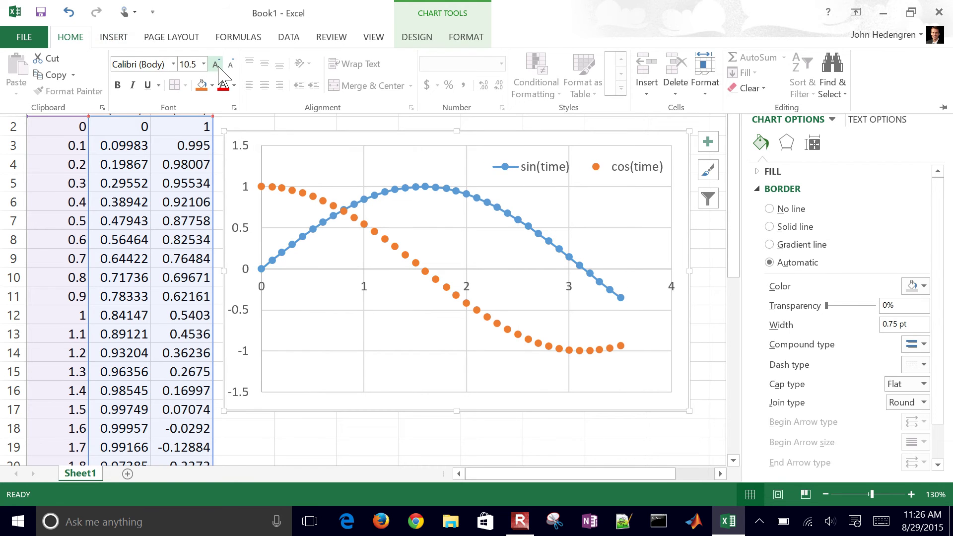
pyautogui.click(216, 65)
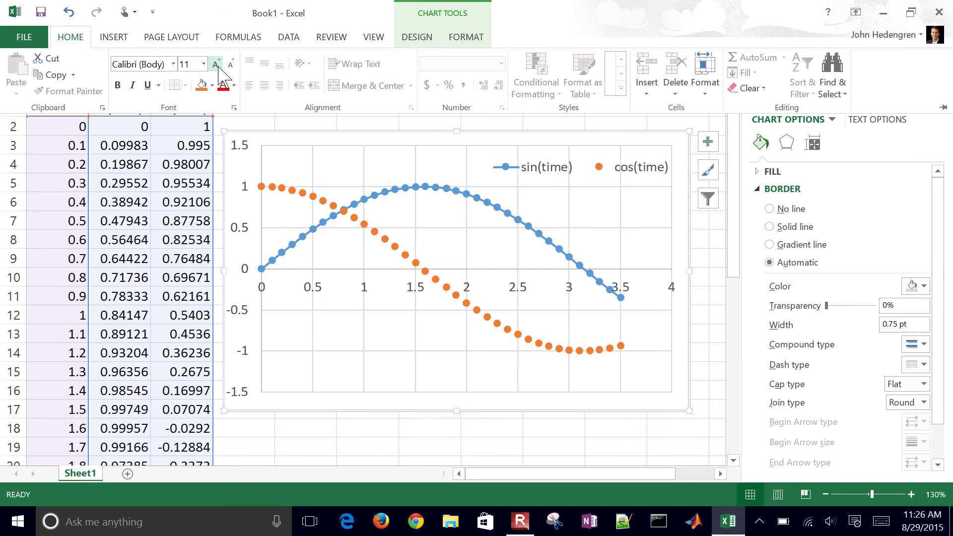
pyautogui.click(216, 65)
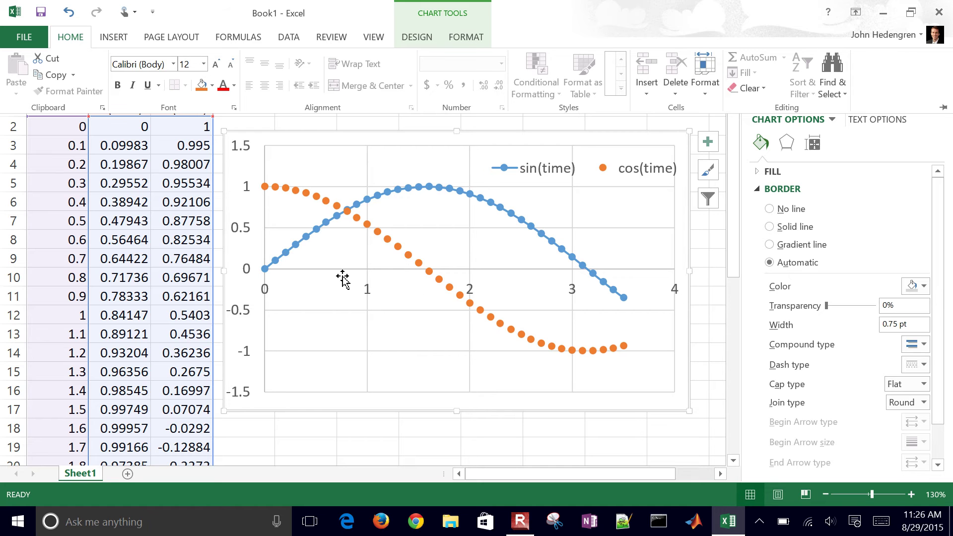
# - Select the horizontal axis and browse its text options in the Format pane
pyautogui.click(575, 293)
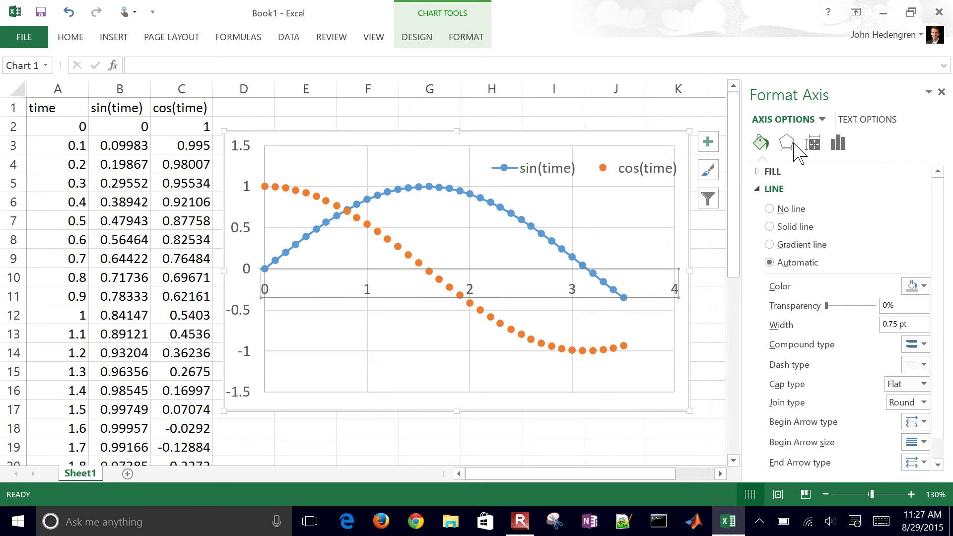
pyautogui.click(856, 121)
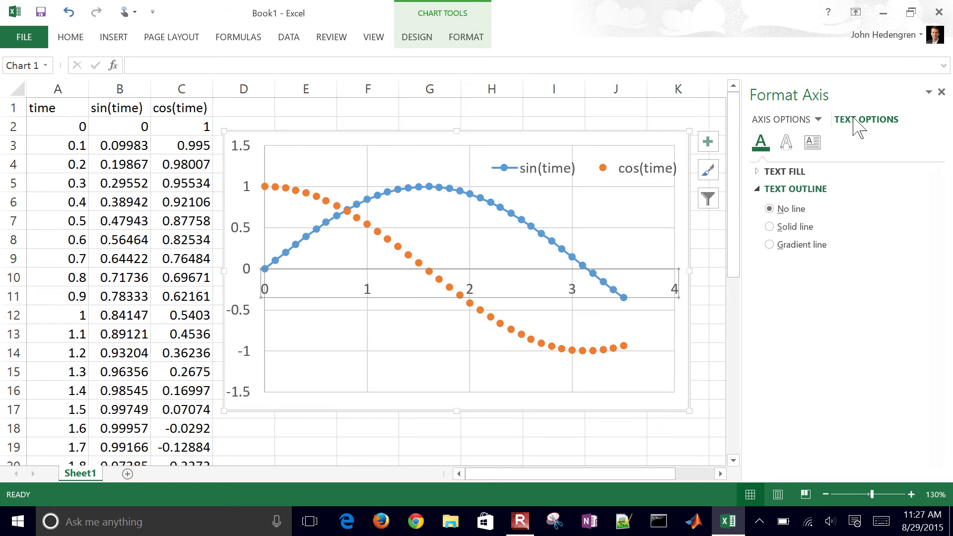
pyautogui.click(787, 143)
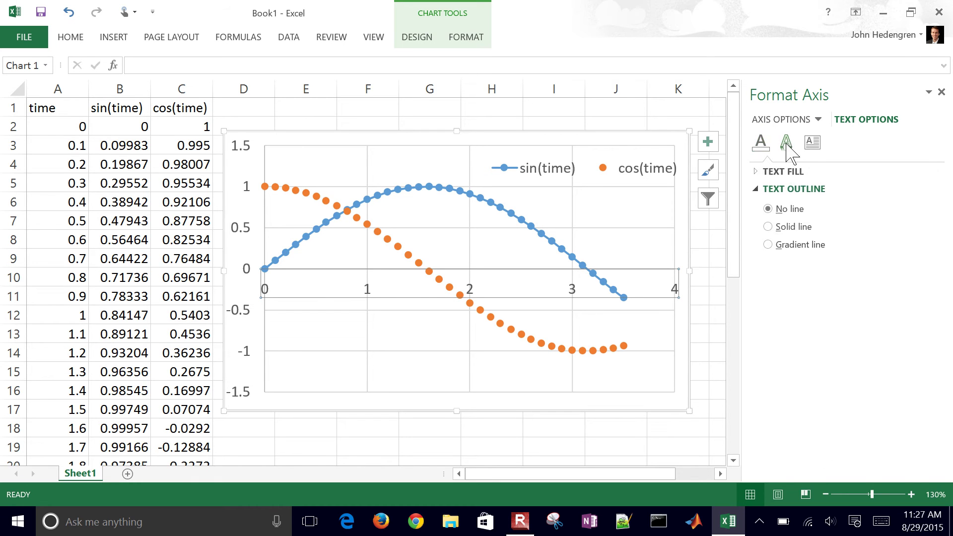
pyautogui.click(812, 145)
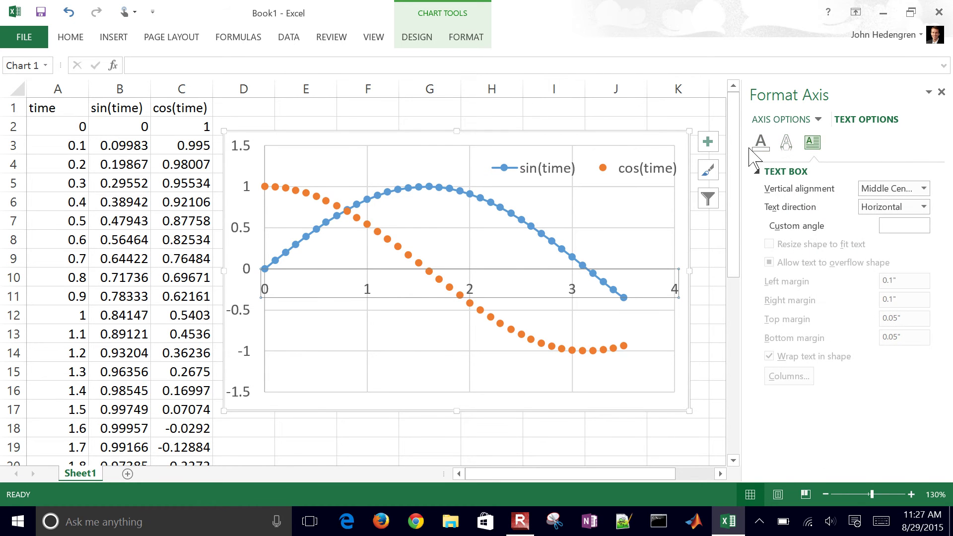
# - Set the horizontal axis Maximum bound to 3.0 and Major unit to 1.0
pyautogui.rightClick(269, 293)
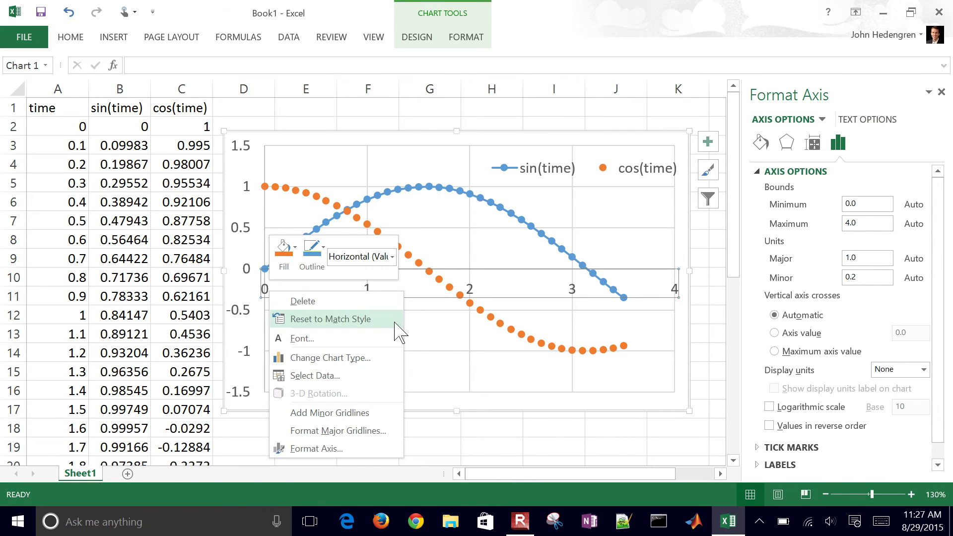
pyautogui.click(861, 224)
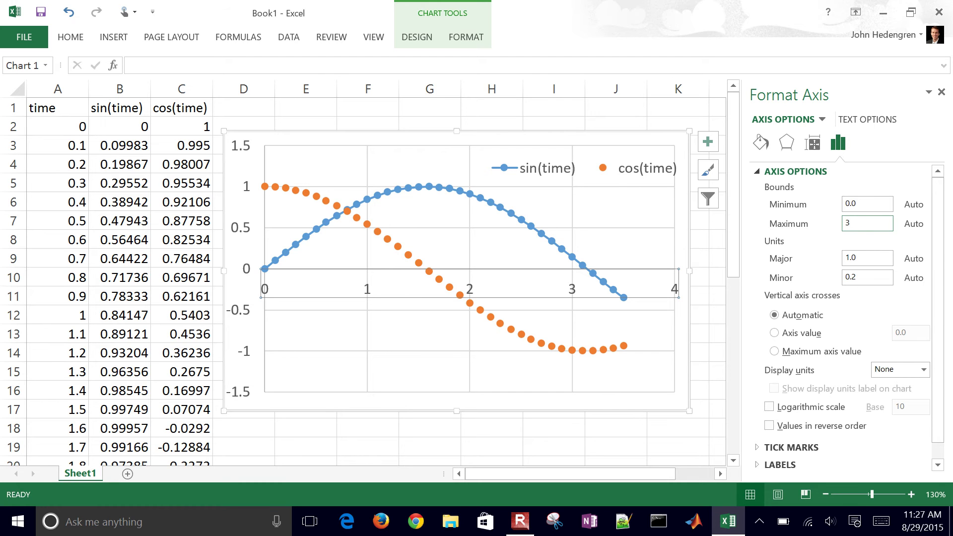
pyautogui.press('Return')
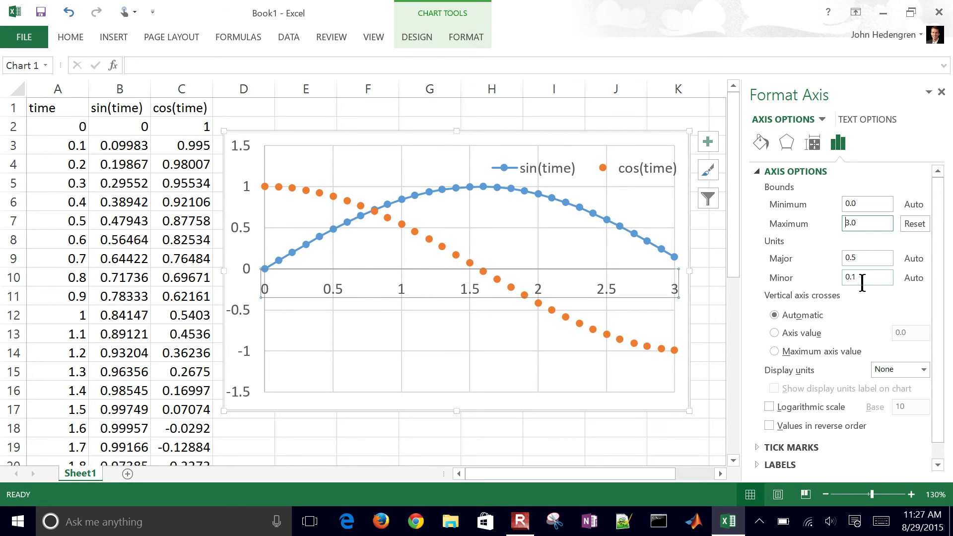
pyautogui.click(861, 257)
pyautogui.press('Return')
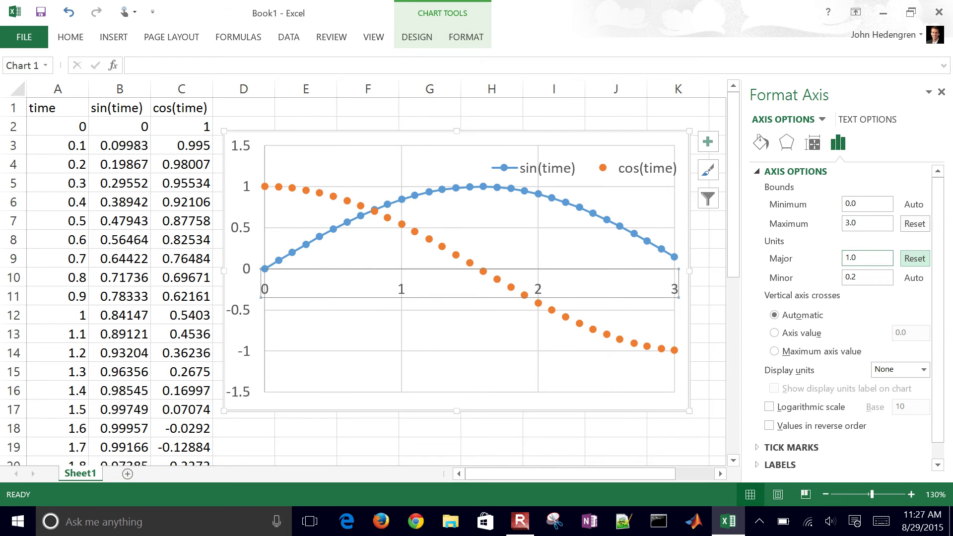
pyautogui.click(682, 326)
pyautogui.click(247, 234)
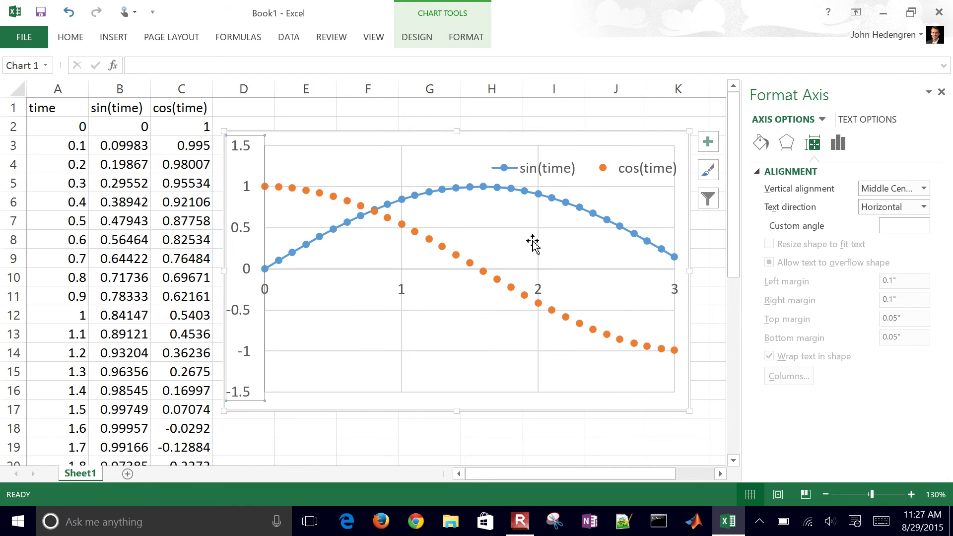
# - Set the vertical axis bounds to Minimum -1.0 and Maximum 1.0 in Format Axis
pyautogui.click(838, 143)
pyautogui.click(787, 174)
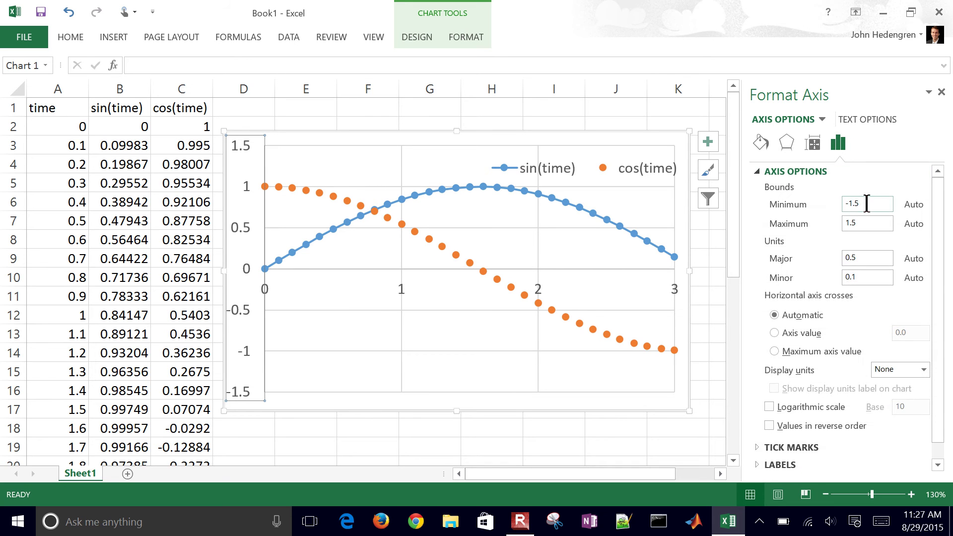
pyautogui.click(871, 208)
pyautogui.click(872, 224)
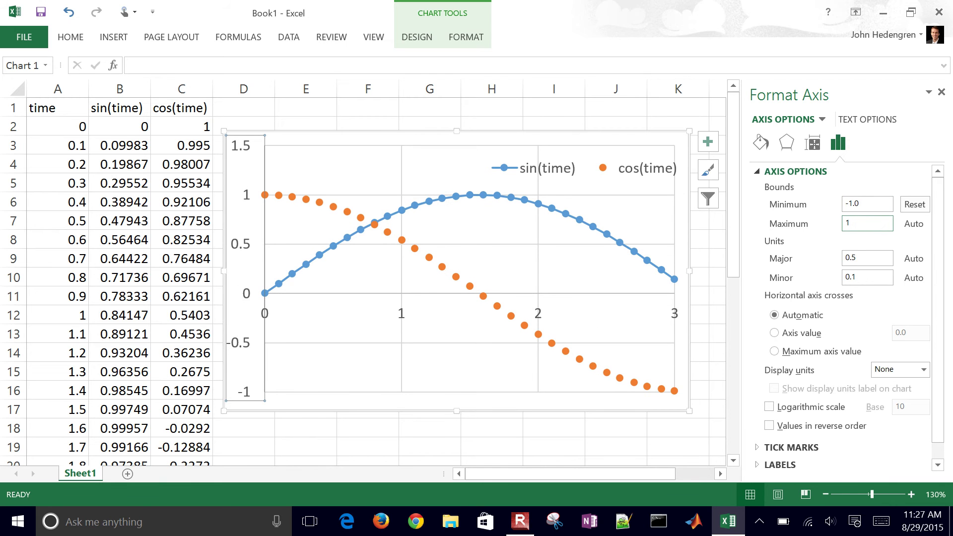
pyautogui.click(858, 258)
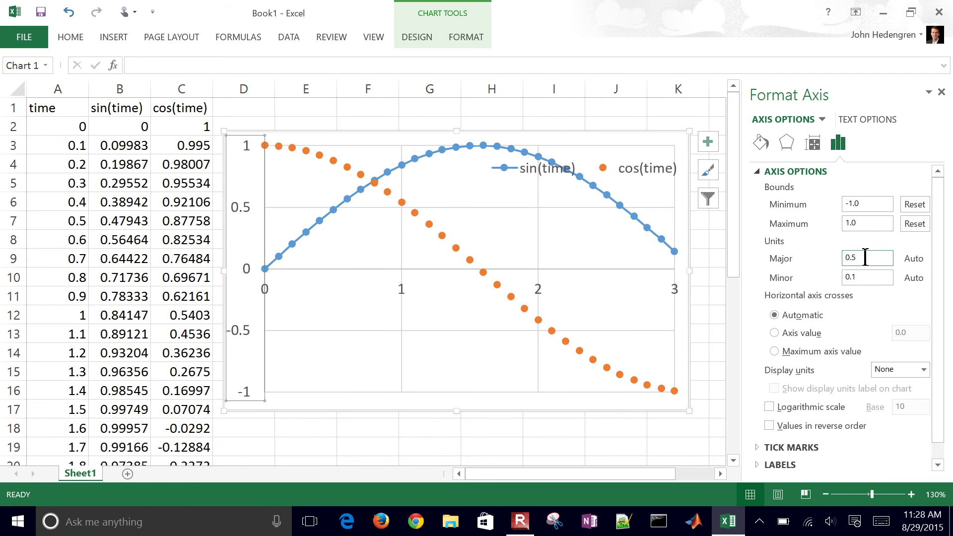
# - Drag the sin(time)/cos(time) legend from the top right to the bottom centre of the plot
pyautogui.click(635, 168)
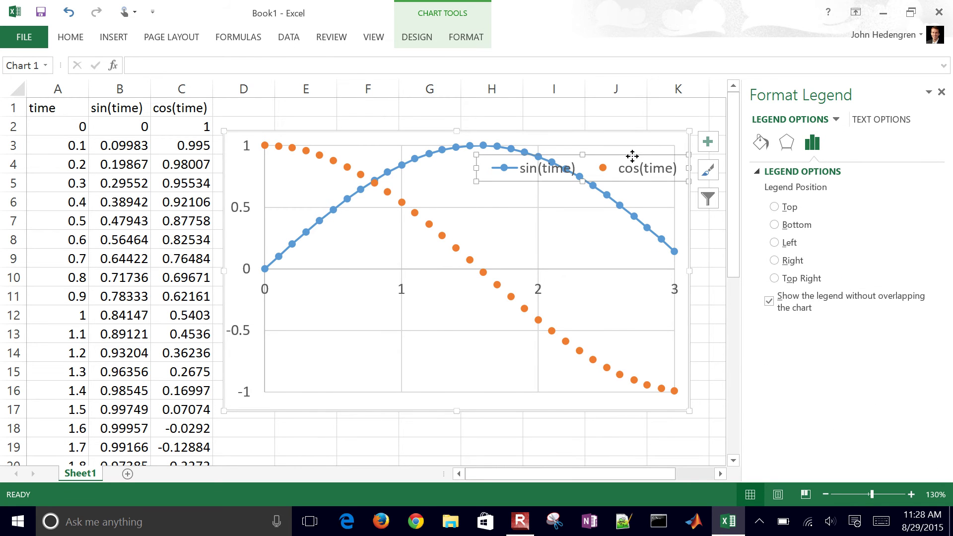
pyautogui.moveTo(638, 171); pyautogui.dragTo(425, 327)
pyautogui.moveTo(414, 363); pyautogui.dragTo(432, 353)
pyautogui.click(434, 337)
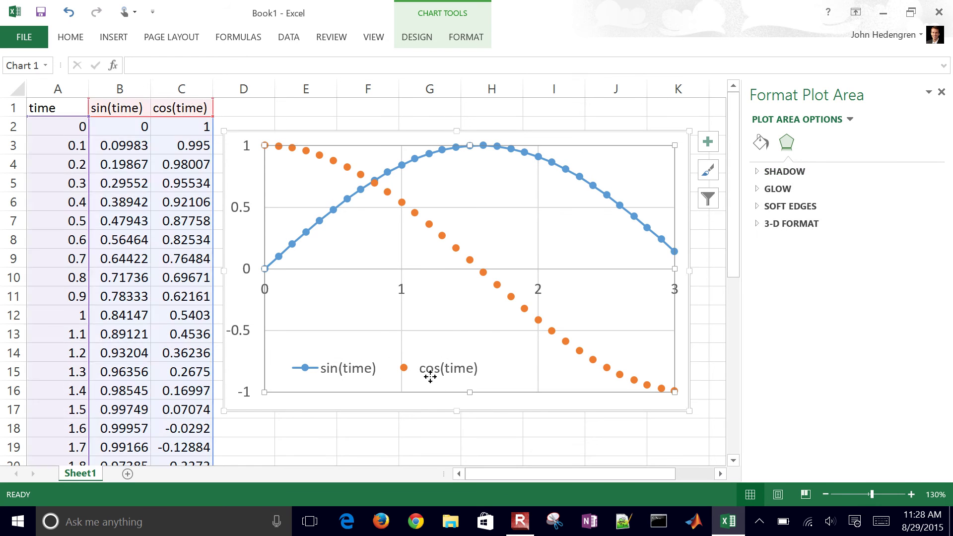
pyautogui.click(430, 377)
pyautogui.moveTo(434, 355); pyautogui.dragTo(447, 356)
pyautogui.click(449, 346)
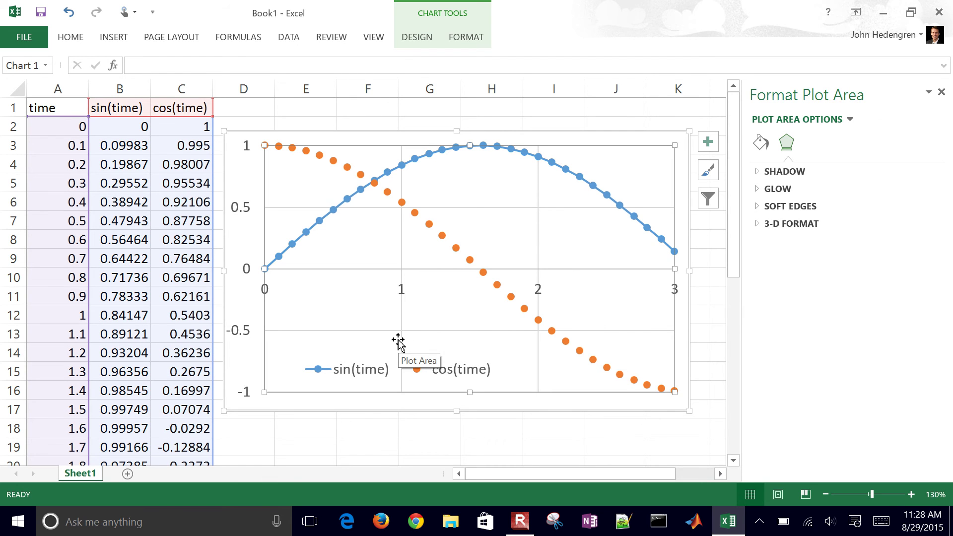
pyautogui.click(312, 140)
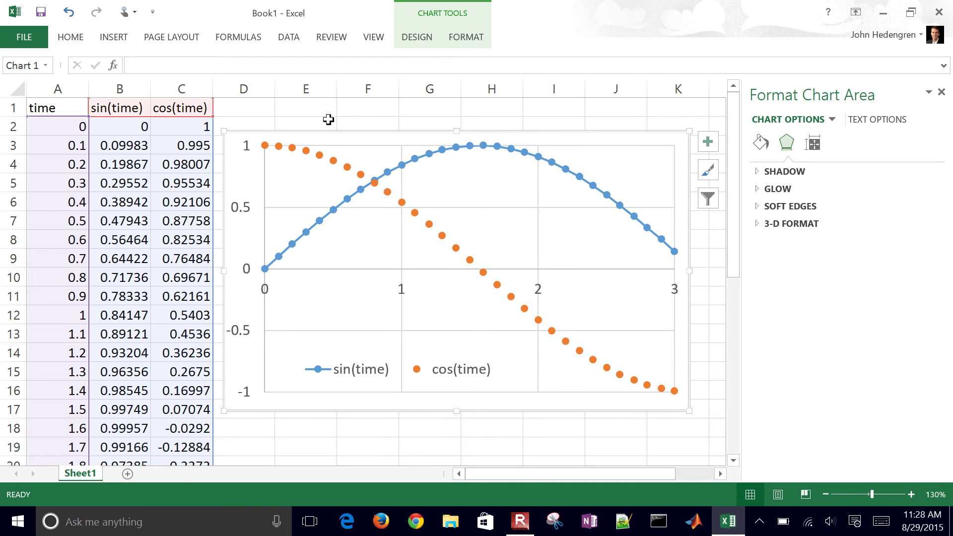
# - Launch PowerPoint 2013 by searching 'power' and create a blank presentation
pyautogui.click(150, 522)
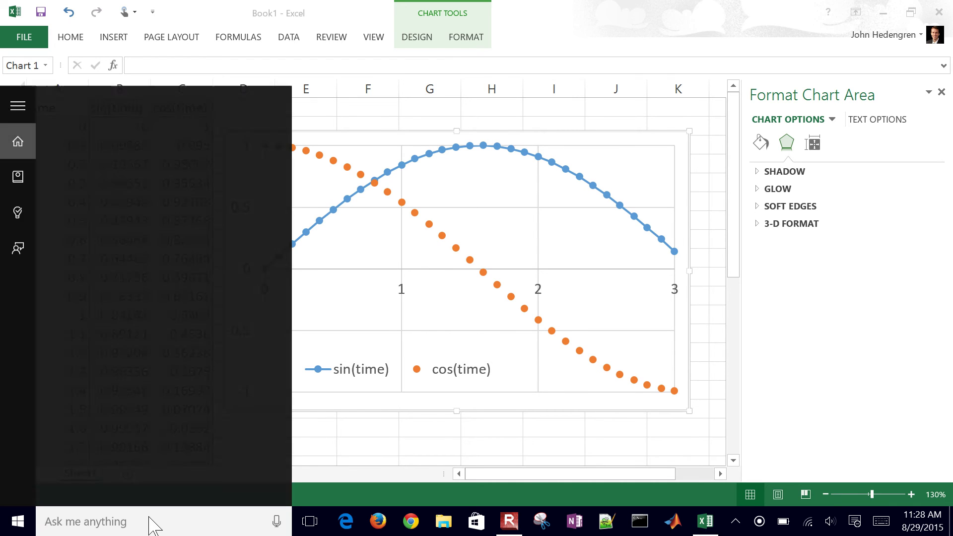
pyautogui.write('power')
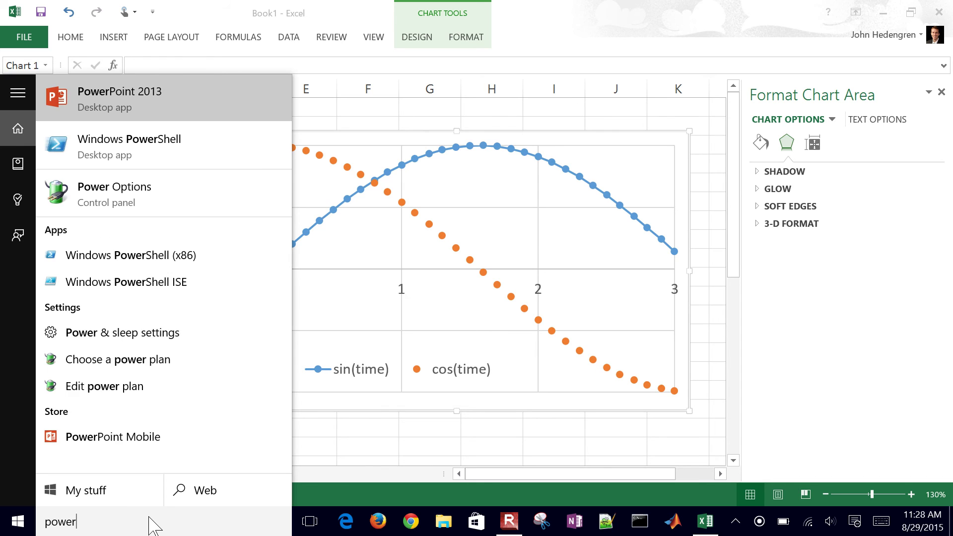
pyautogui.press('Return')
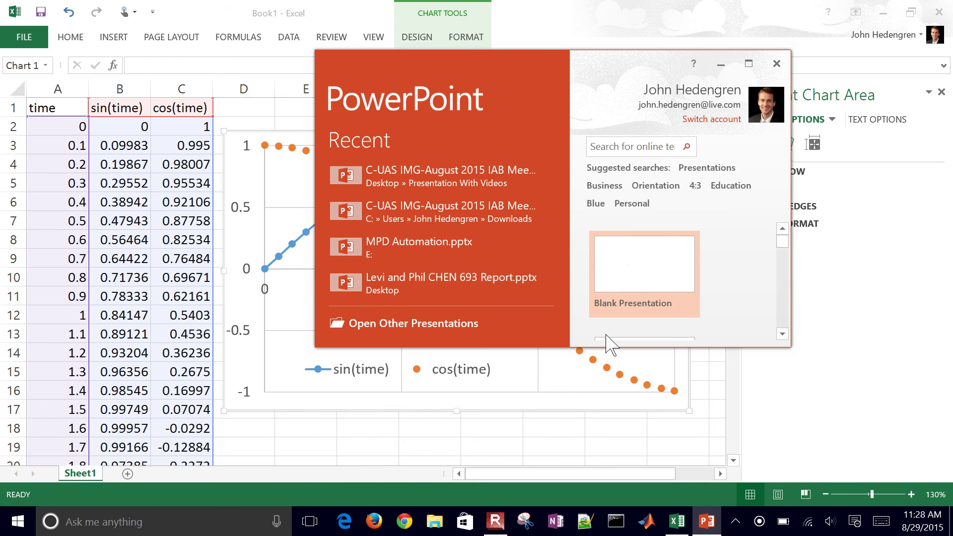
pyautogui.click(644, 279)
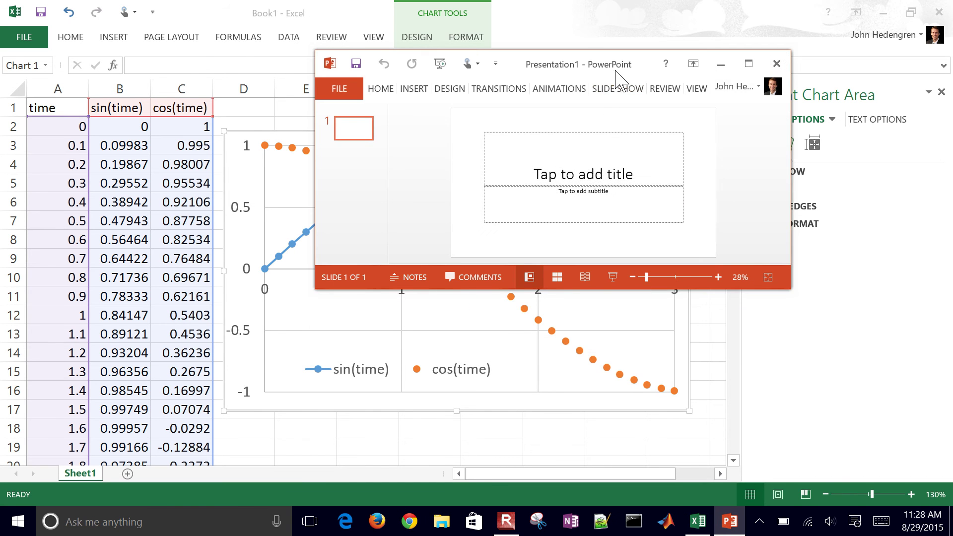
# - Maximize the window and add a second, title-and-content slide
pyautogui.click(748, 65)
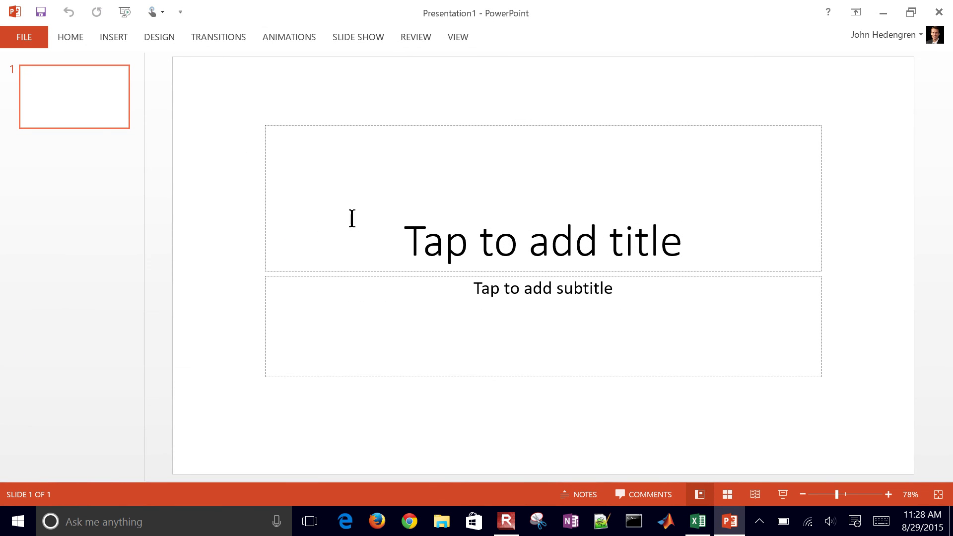
pyautogui.press('Return')
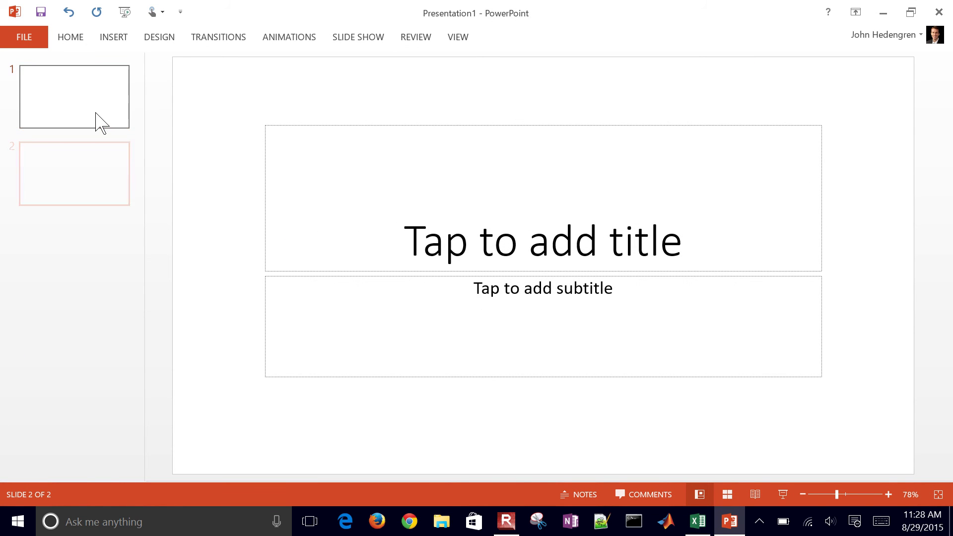
pyautogui.click(304, 184)
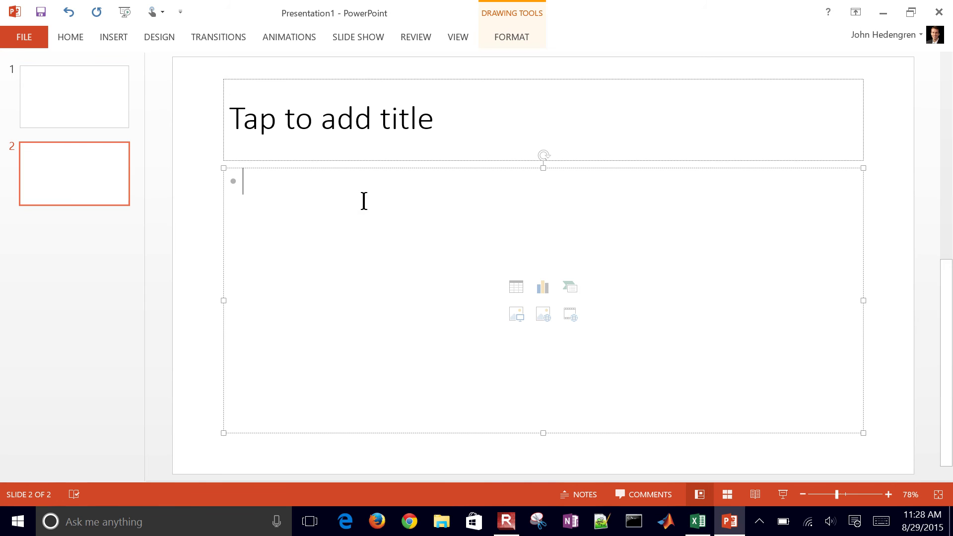
# - Paste the copied chart into slide 2's content placeholder as a picture
pyautogui.click(526, 284)
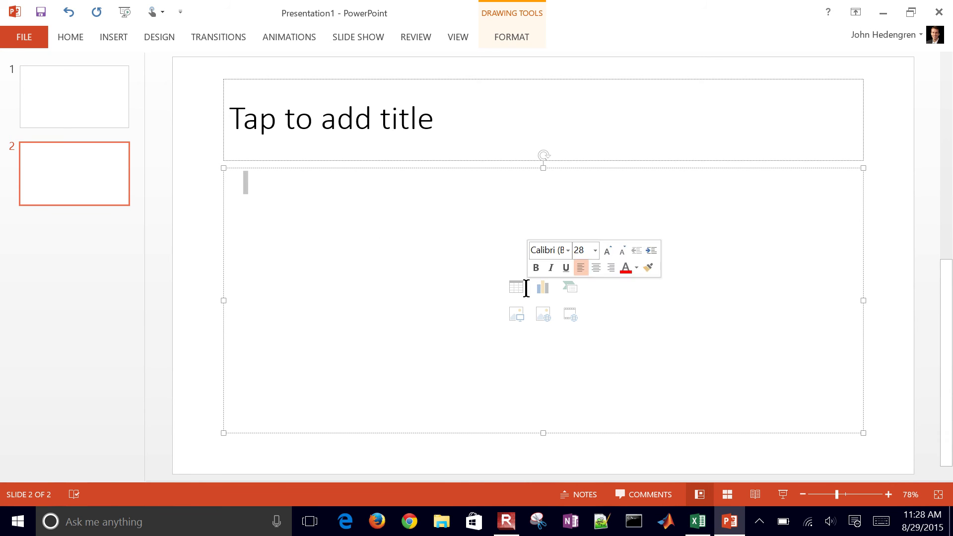
pyautogui.click(220, 237)
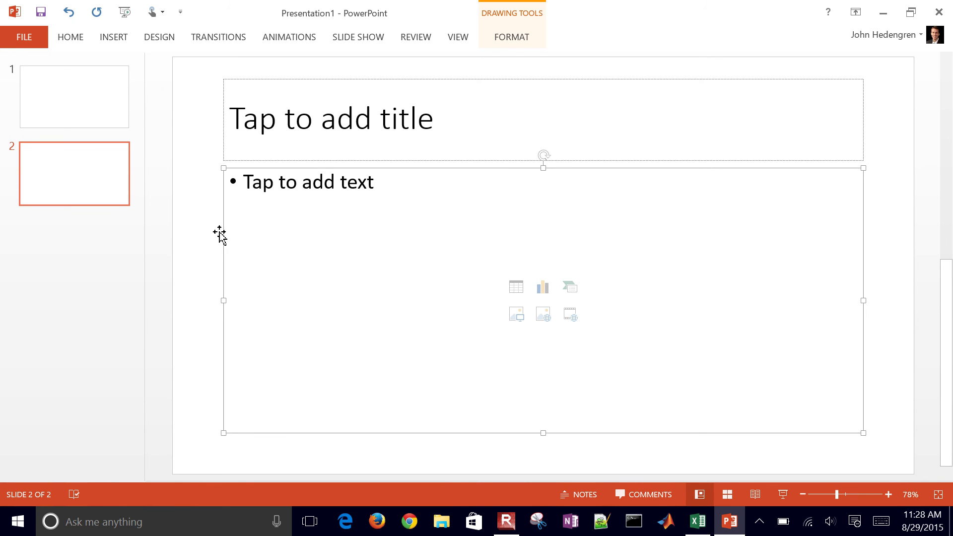
pyautogui.hotkey('ctrl', 'v')
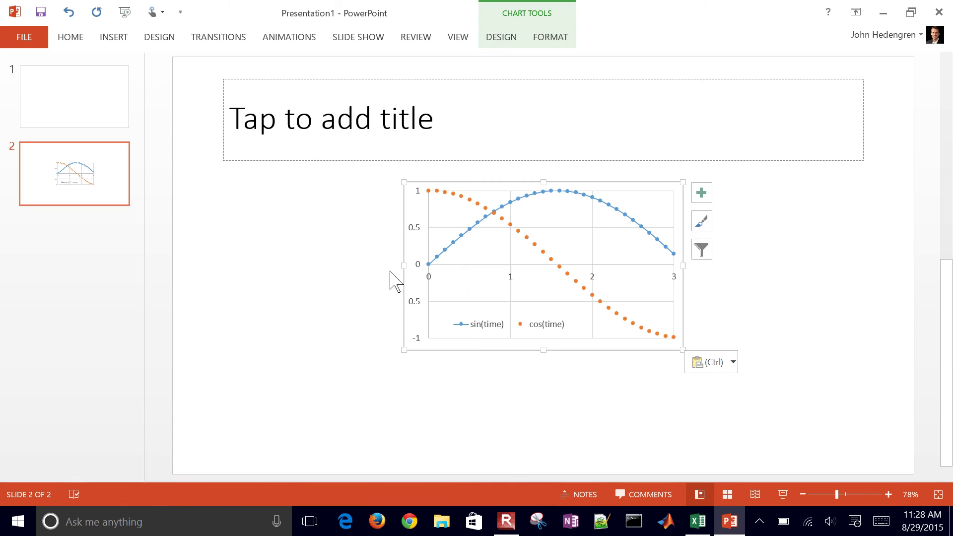
pyautogui.click(734, 363)
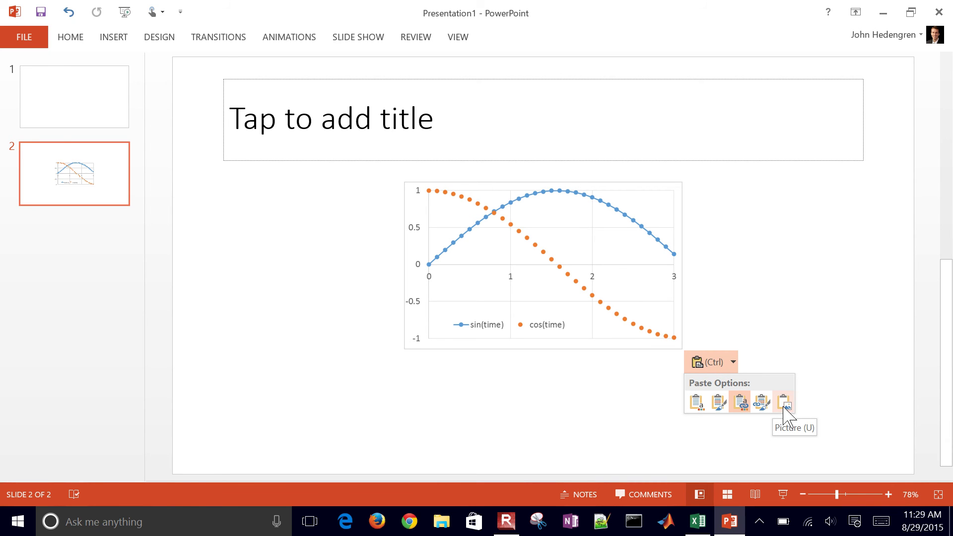
pyautogui.click(785, 403)
# - Move the chart picture toward the left side of the slide
pyautogui.click(713, 309)
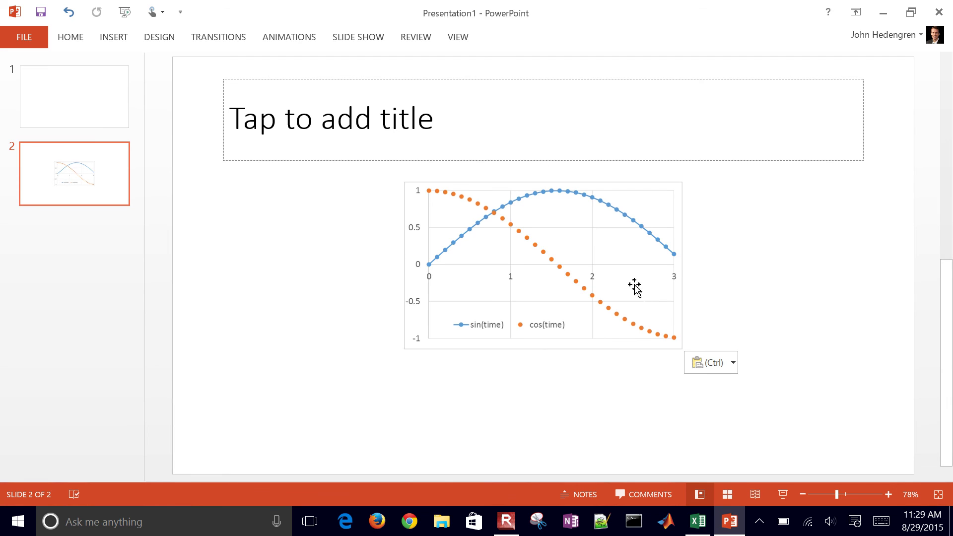
pyautogui.moveTo(635, 287); pyautogui.dragTo(489, 290)
pyautogui.click(598, 334)
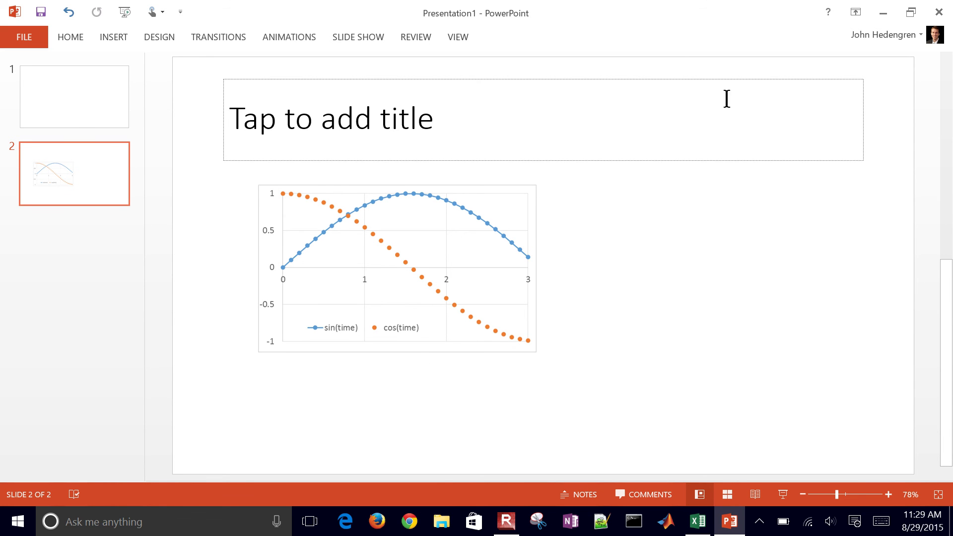
# - Back in Excel, set the chart area border to No line
pyautogui.click(883, 14)
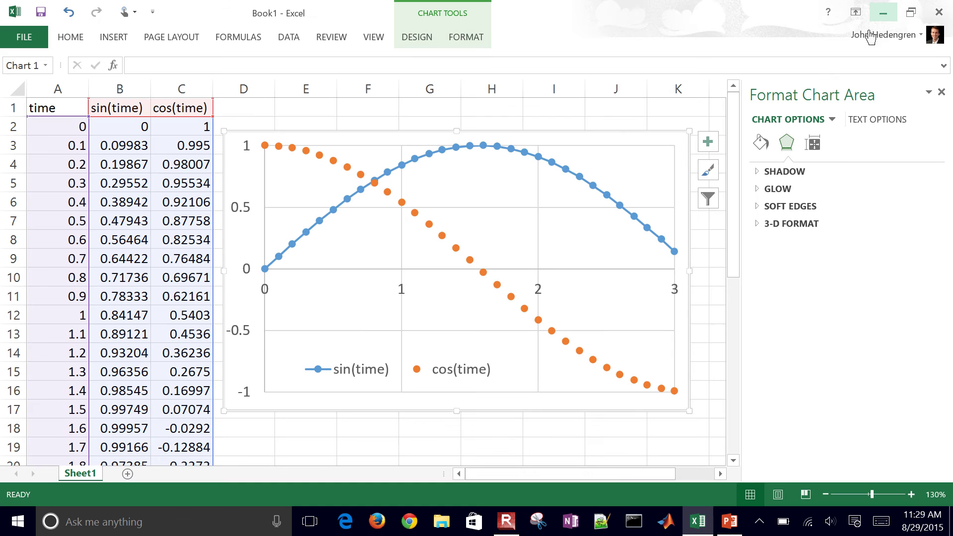
pyautogui.click(705, 276)
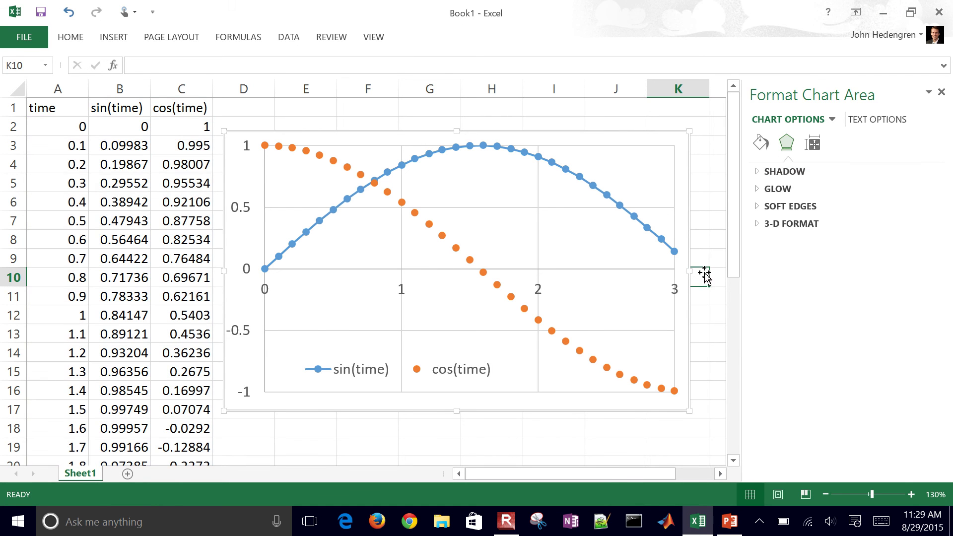
pyautogui.click(680, 287)
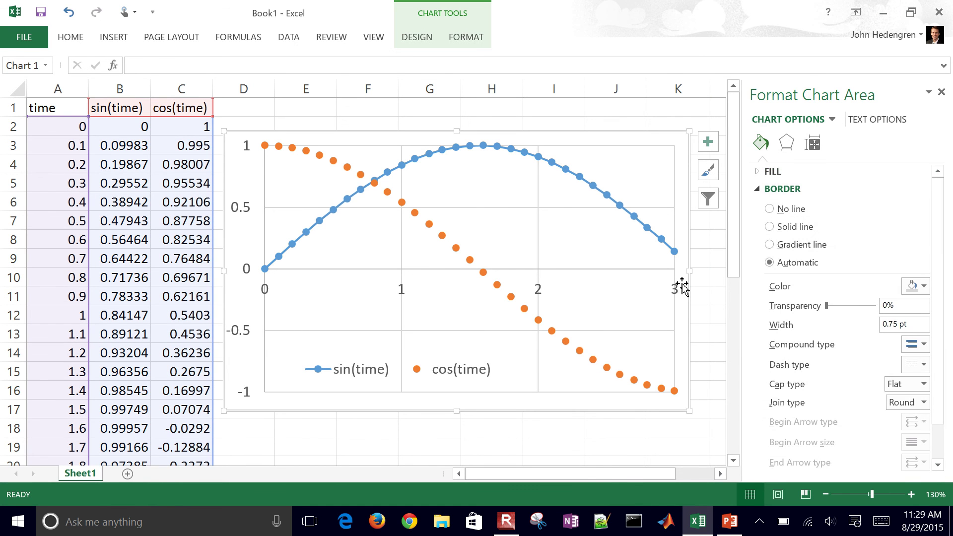
pyautogui.click(770, 210)
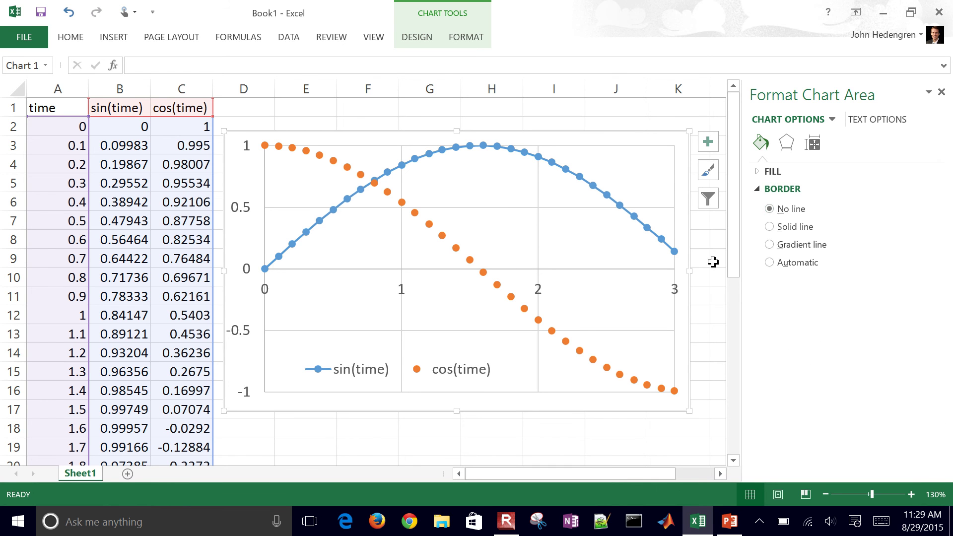
pyautogui.click(713, 270)
pyautogui.click(648, 143)
# - Replace the slide 2 chart picture with the pasted editable chart, enlarged and moved left
pyautogui.click(730, 521)
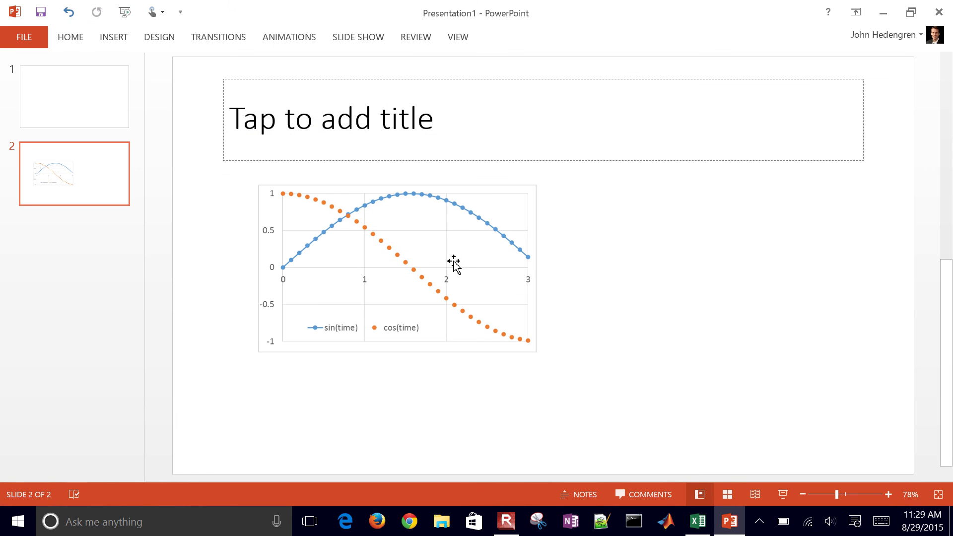
pyautogui.click(452, 264)
pyautogui.press('Delete')
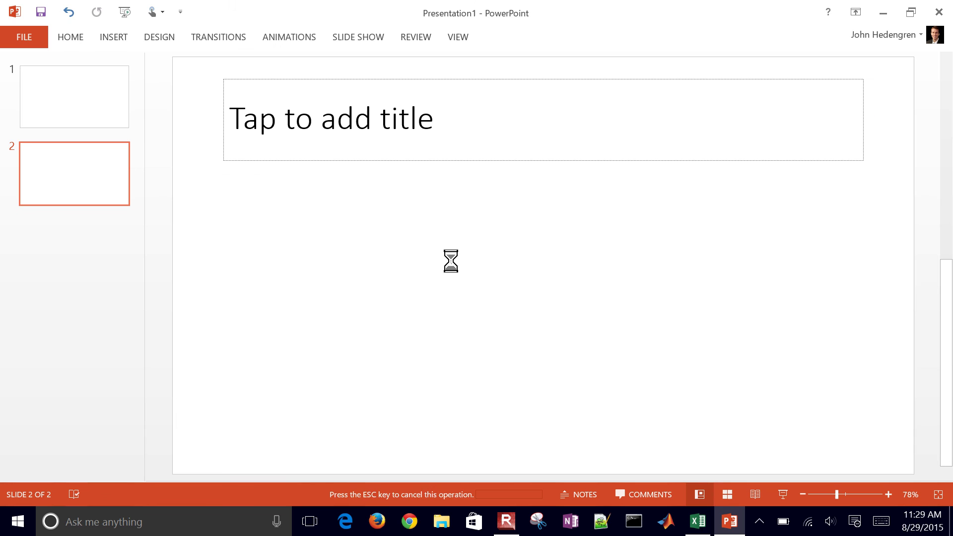
pyautogui.click(510, 382)
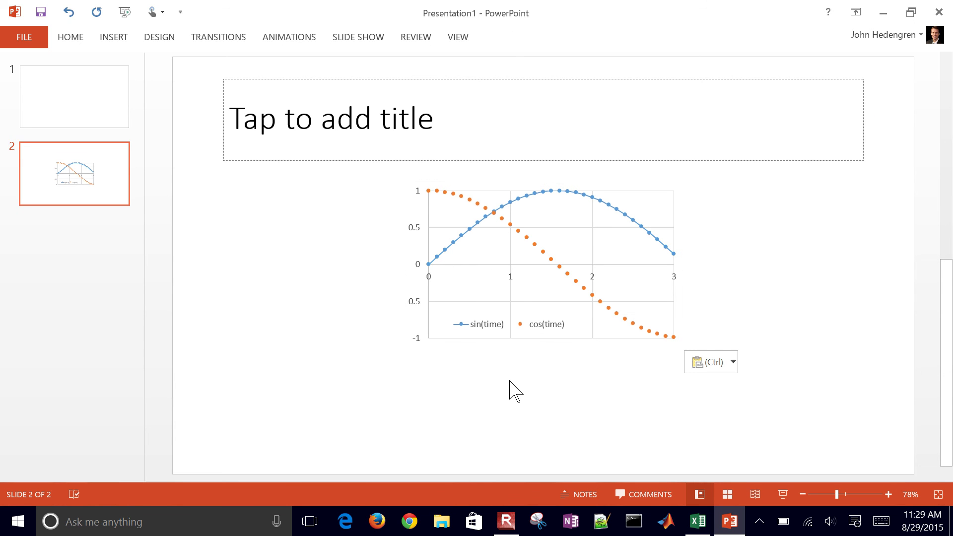
pyautogui.click(521, 292)
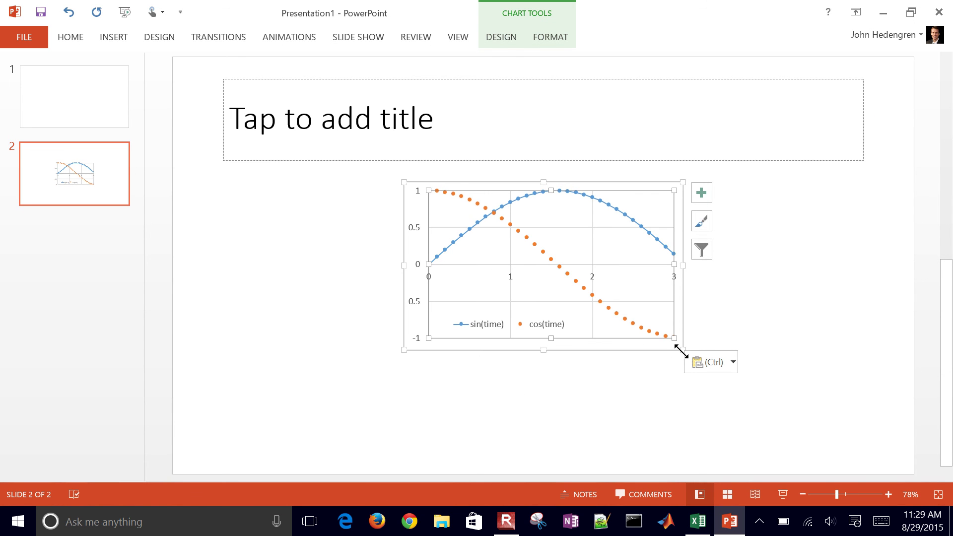
pyautogui.moveTo(681, 353); pyautogui.dragTo(836, 426)
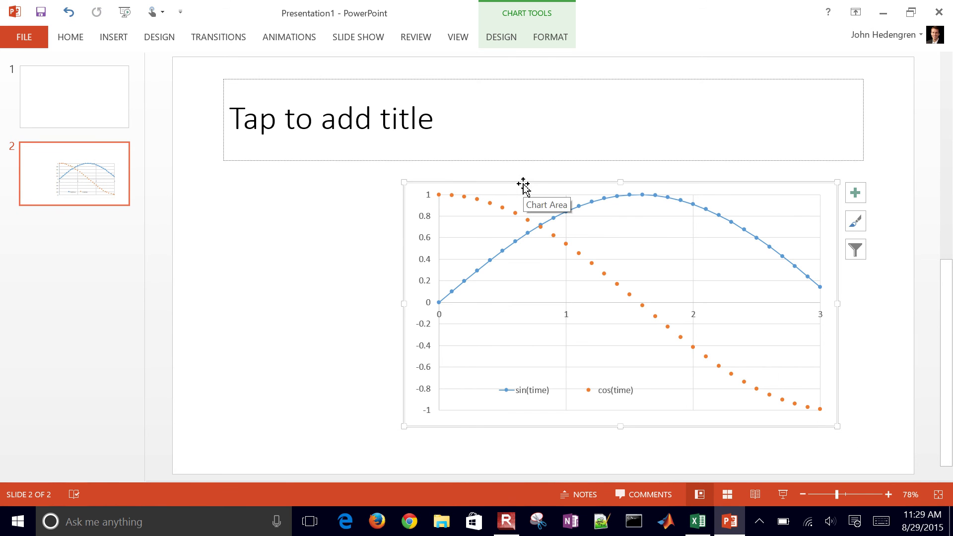
pyautogui.moveTo(523, 185); pyautogui.dragTo(402, 189)
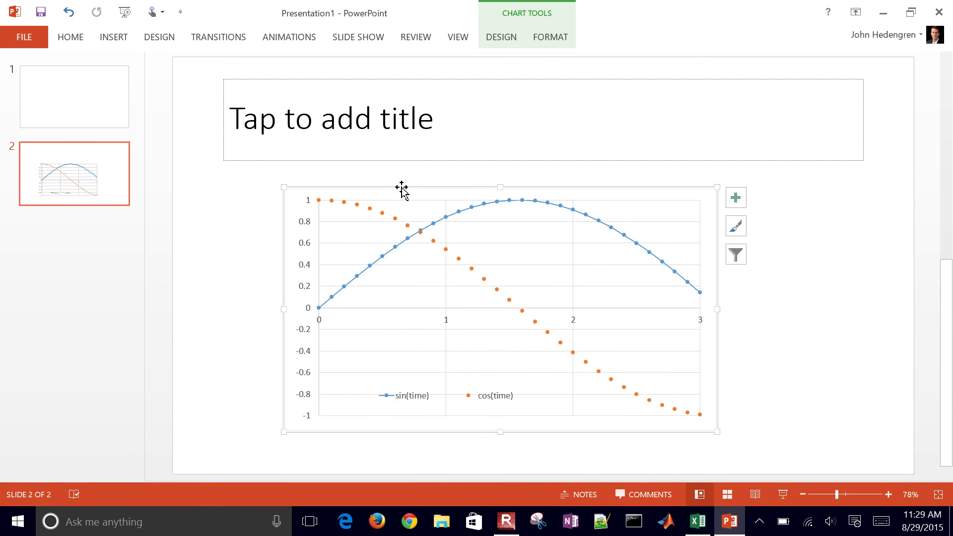
# - Raise the chart's axis and legend text from 12 to 16 pt
pyautogui.click(70, 40)
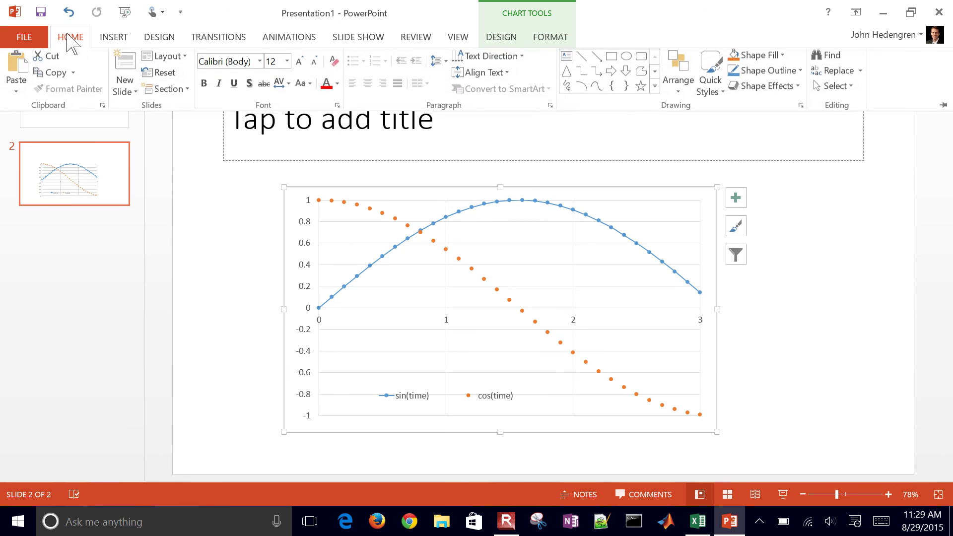
pyautogui.click(298, 64)
pyautogui.click(299, 64)
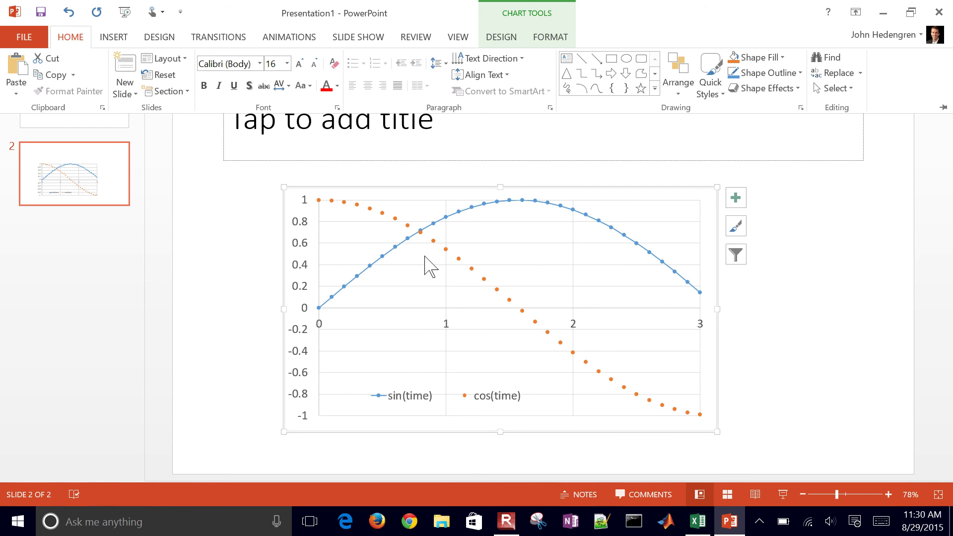
pyautogui.hotkey('ctrl', 'F1')
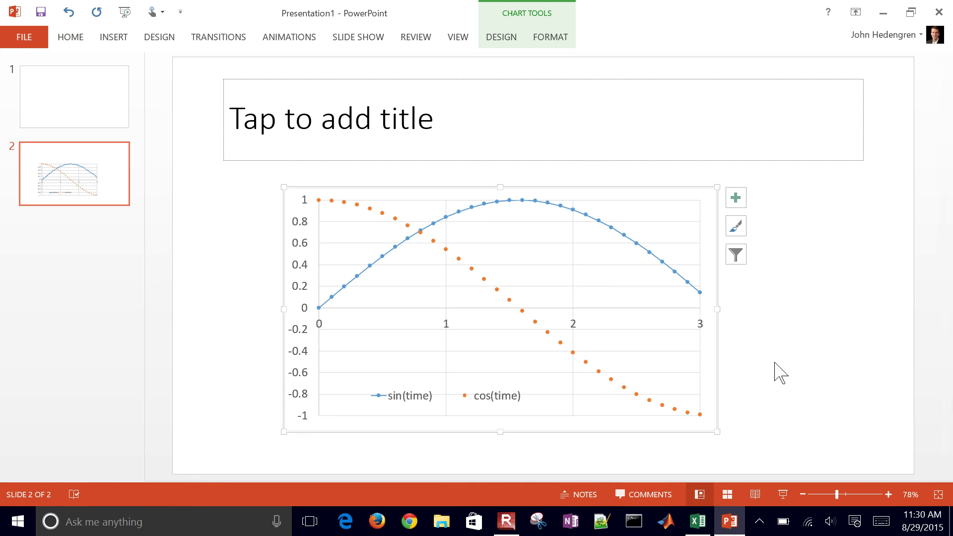
# - Switch from PowerPoint back to Excel and reselect the sin/cos chart
pyautogui.click(883, 13)
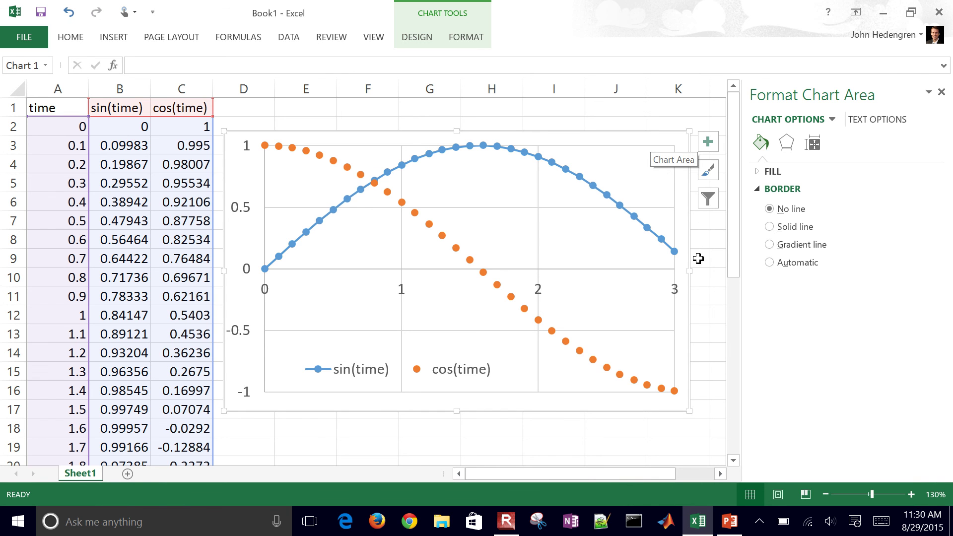
pyautogui.click(703, 272)
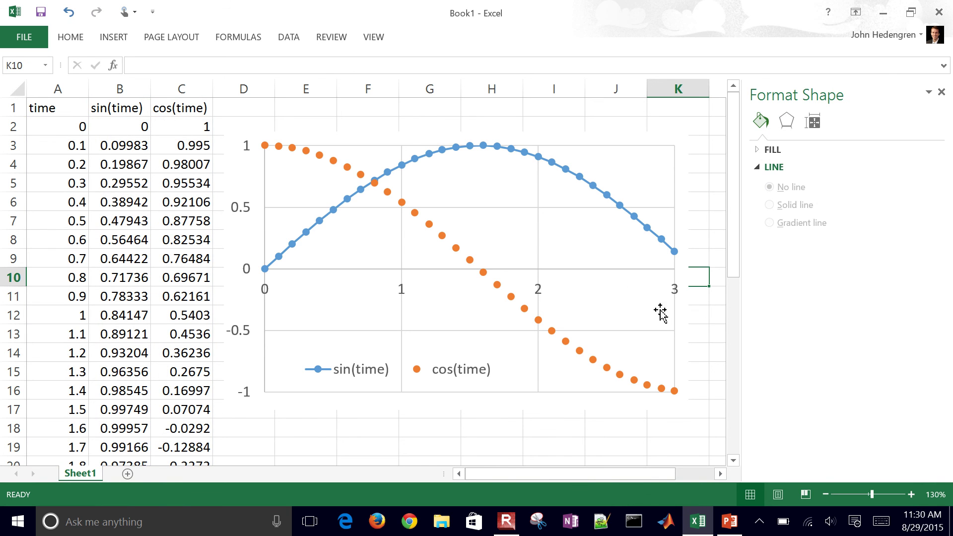
pyautogui.click(544, 143)
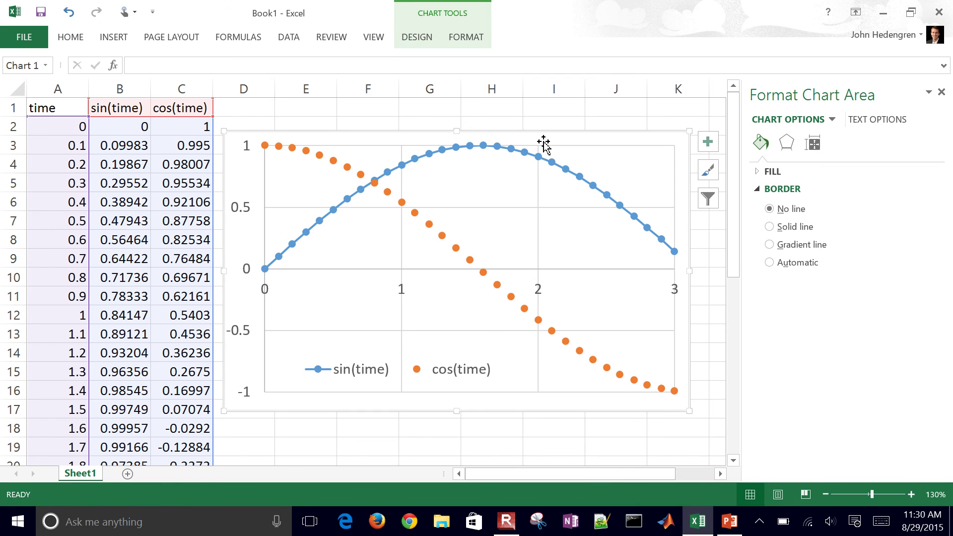
# - Visit the File Info and Export pages, then return to Sheet1's data and chart
pyautogui.click(23, 37)
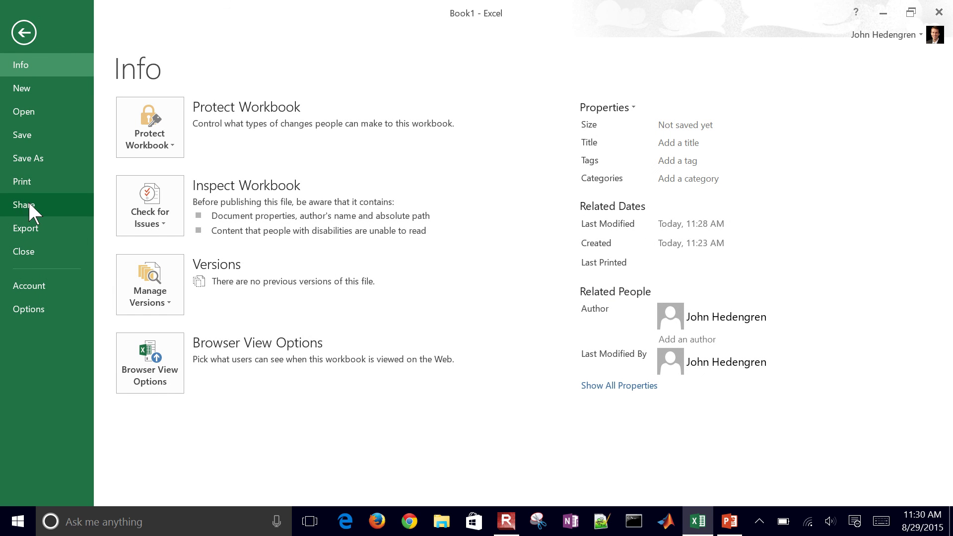
pyautogui.click(24, 33)
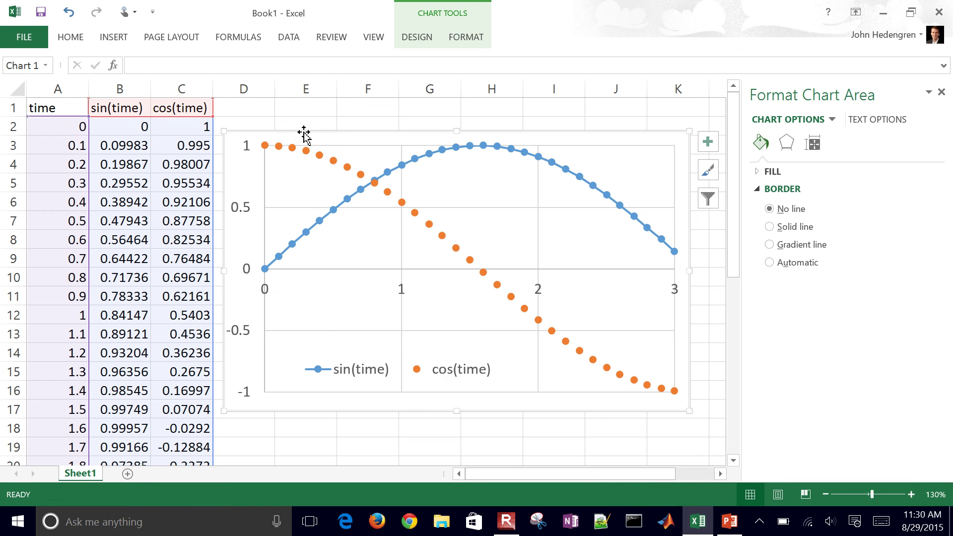
pyautogui.click(24, 35)
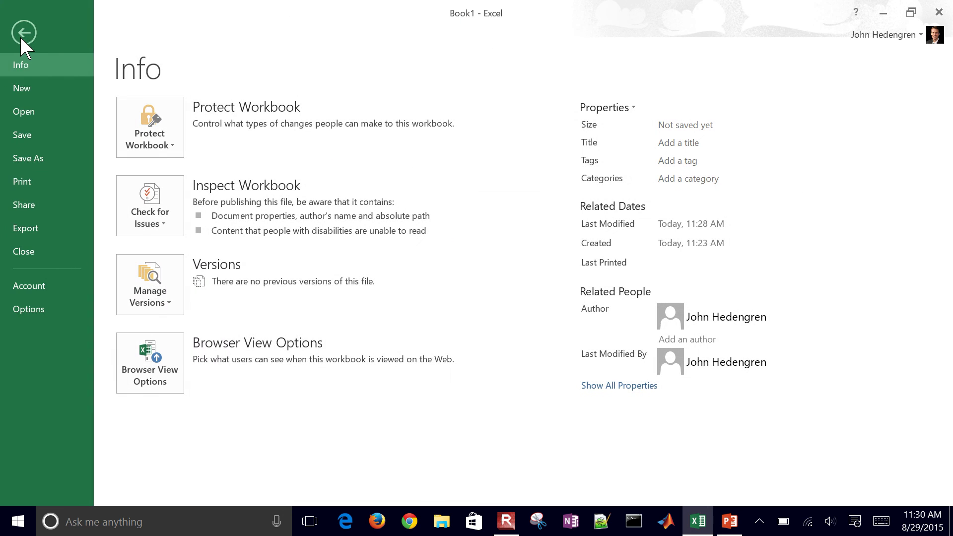
pyautogui.click(40, 223)
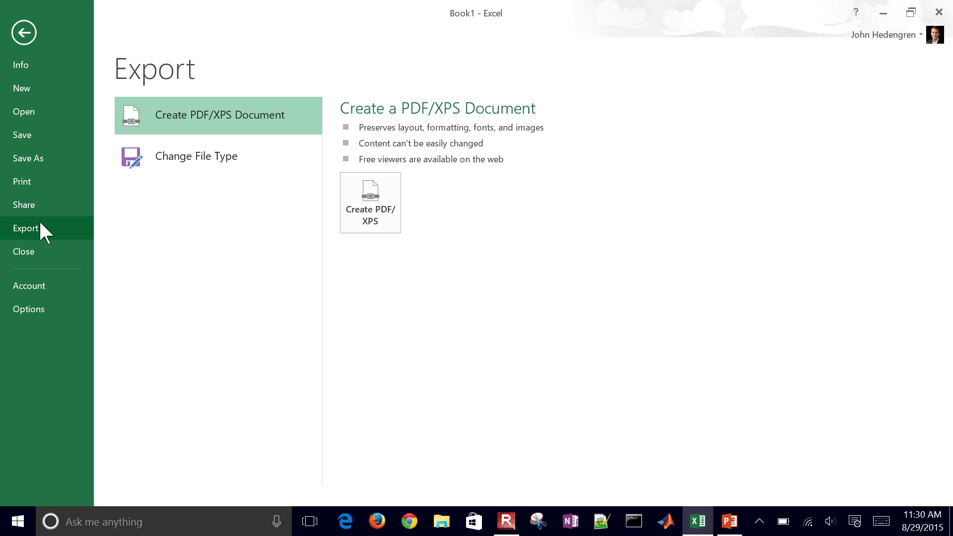
pyautogui.click(28, 26)
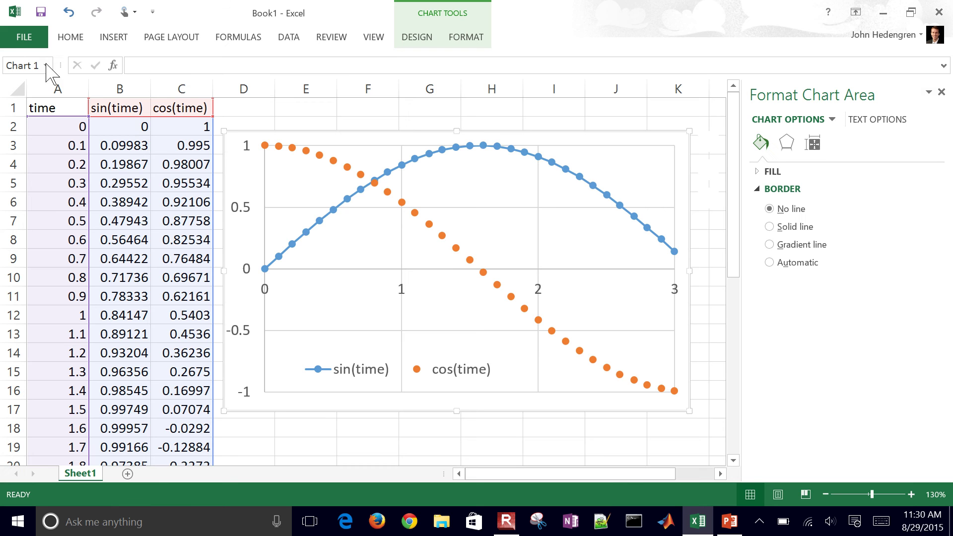
pyautogui.moveTo(367, 183)
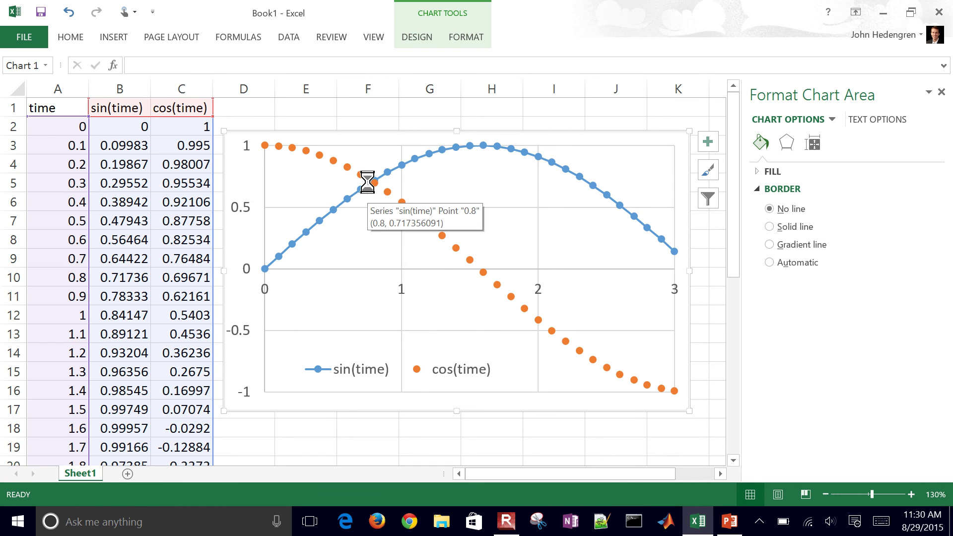
pyautogui.hotkey('ctrl', 'p')
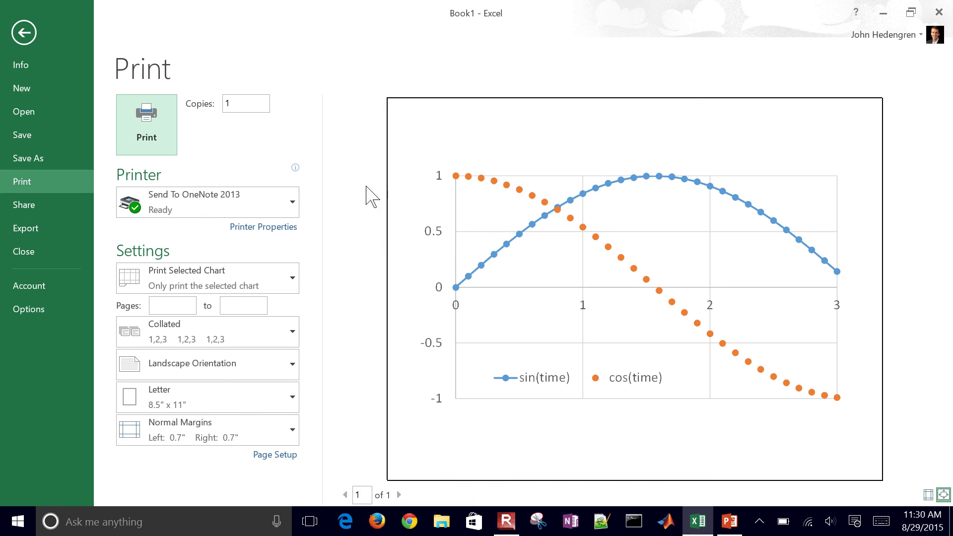
pyautogui.click(263, 282)
pyautogui.click(262, 283)
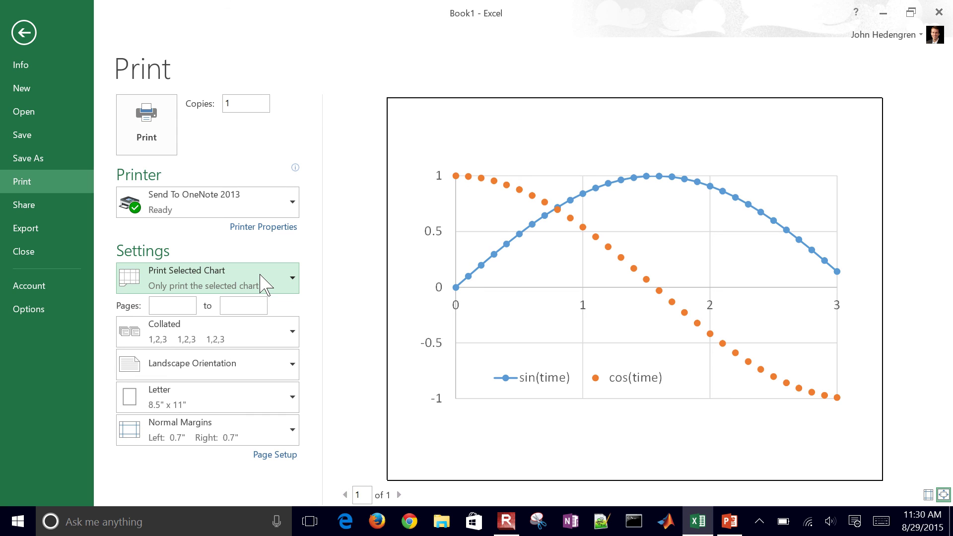
pyautogui.click(263, 286)
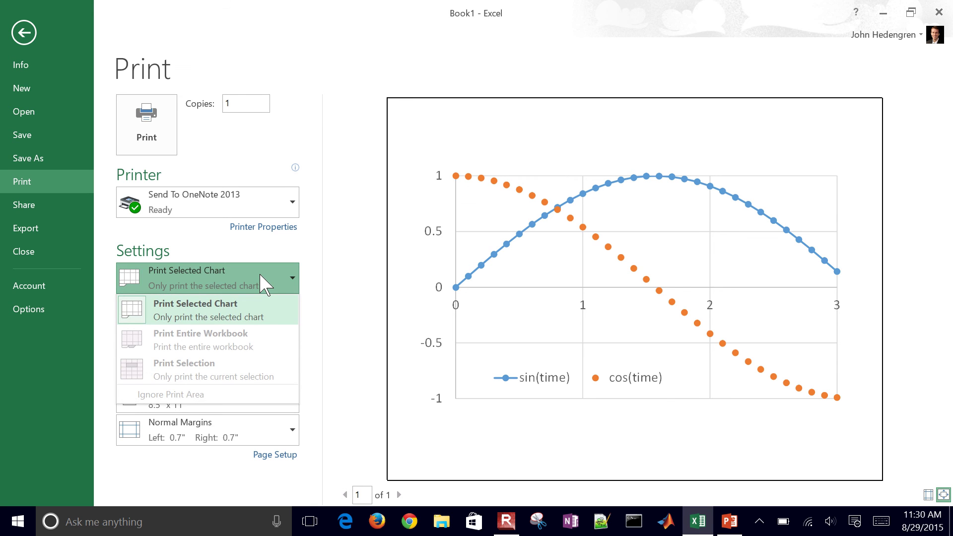
pyautogui.click(262, 284)
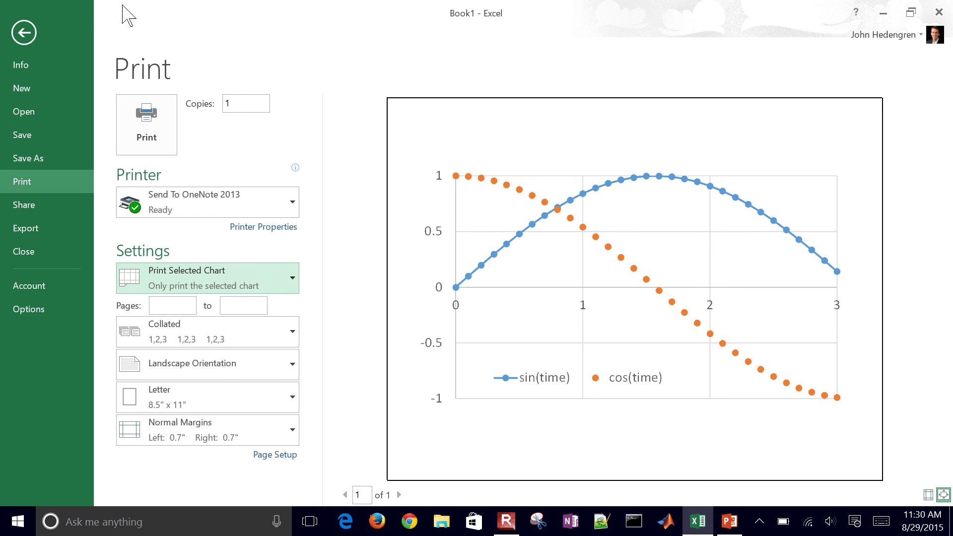
pyautogui.click(31, 29)
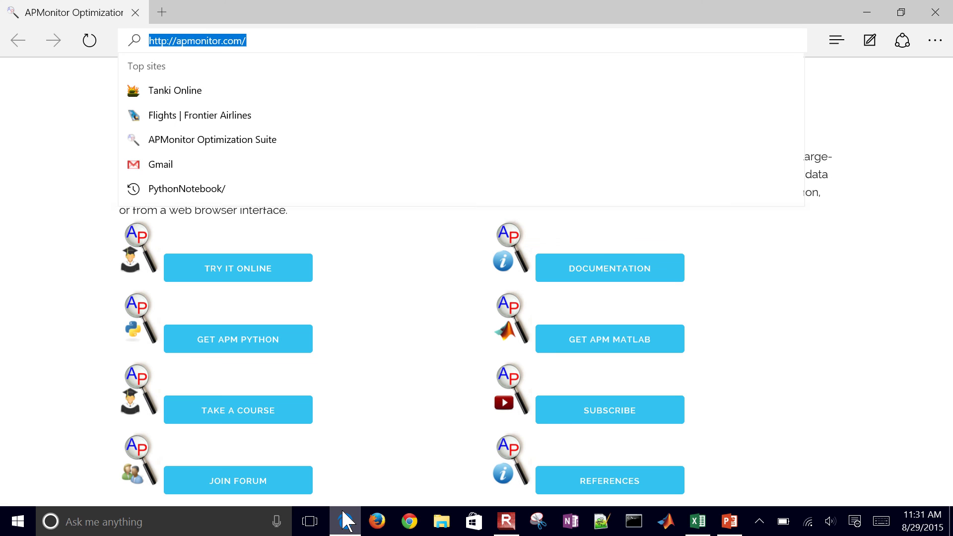
# - Load the apmonitor.com/che263 course page in Edge
pyautogui.press('End')
pyautogui.write('che2')
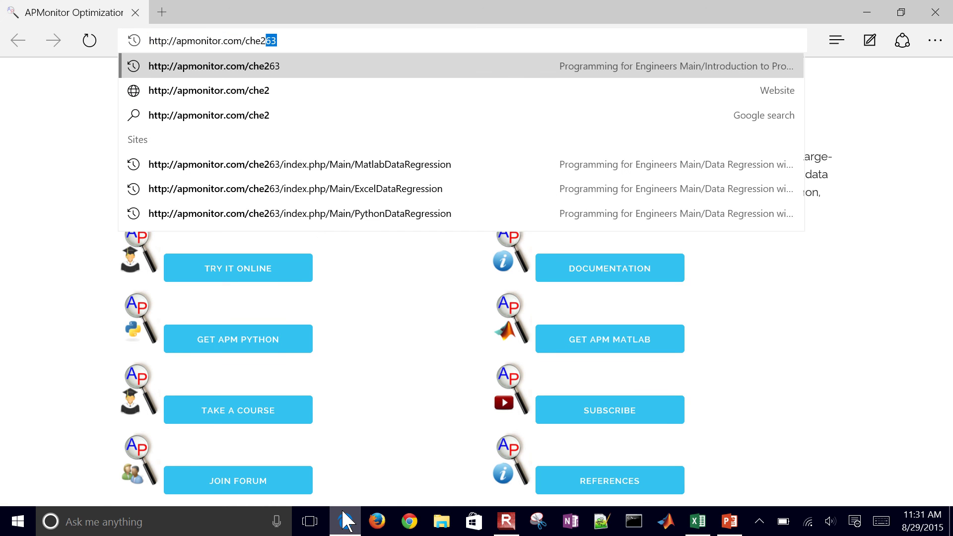
pyautogui.press('Return')
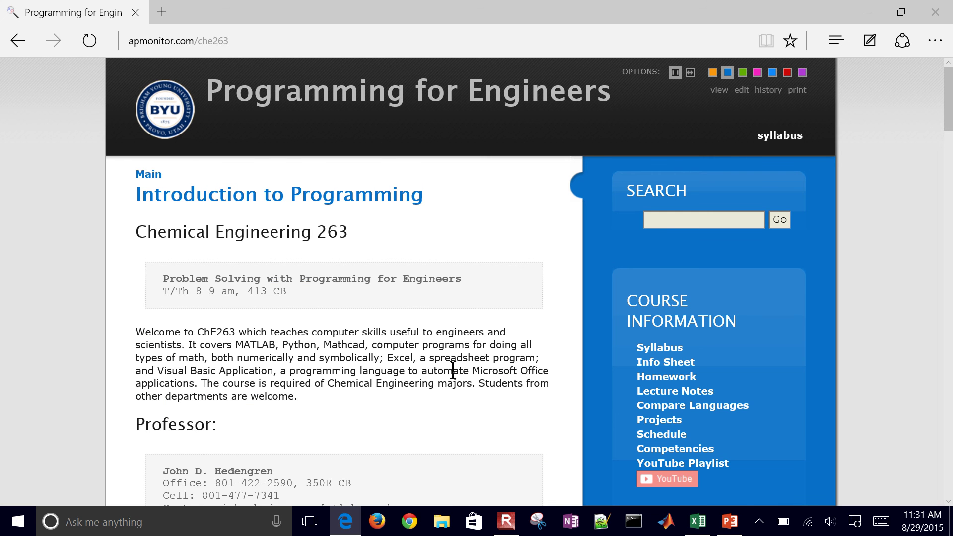
# - Scroll down and highlight the MATLAB and PYTHON sidebar headings
pyautogui.scroll(-3, 467, 384)
pyautogui.scroll(-3, 641, 234)
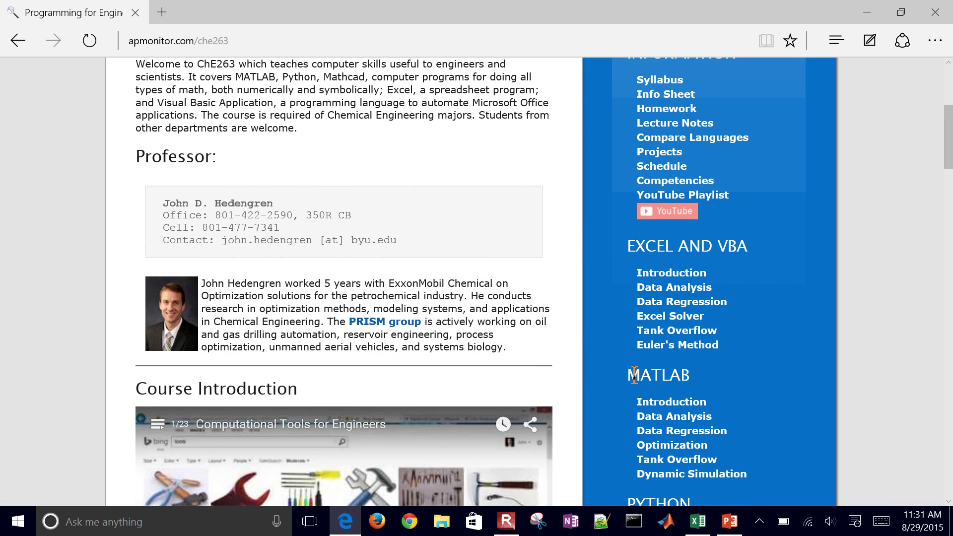
pyautogui.moveTo(634, 376); pyautogui.dragTo(700, 381)
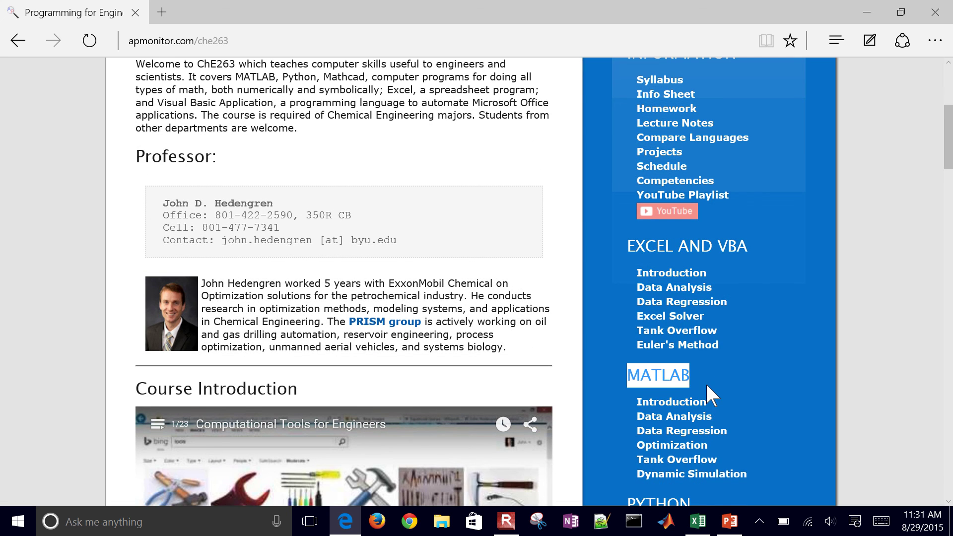
pyautogui.scroll(-3, 707, 386)
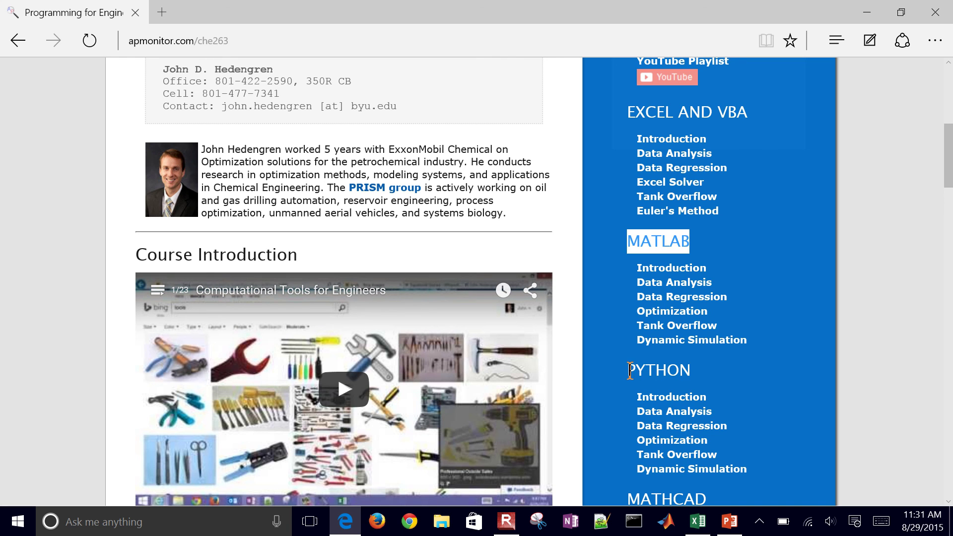
pyautogui.moveTo(629, 370); pyautogui.dragTo(690, 374)
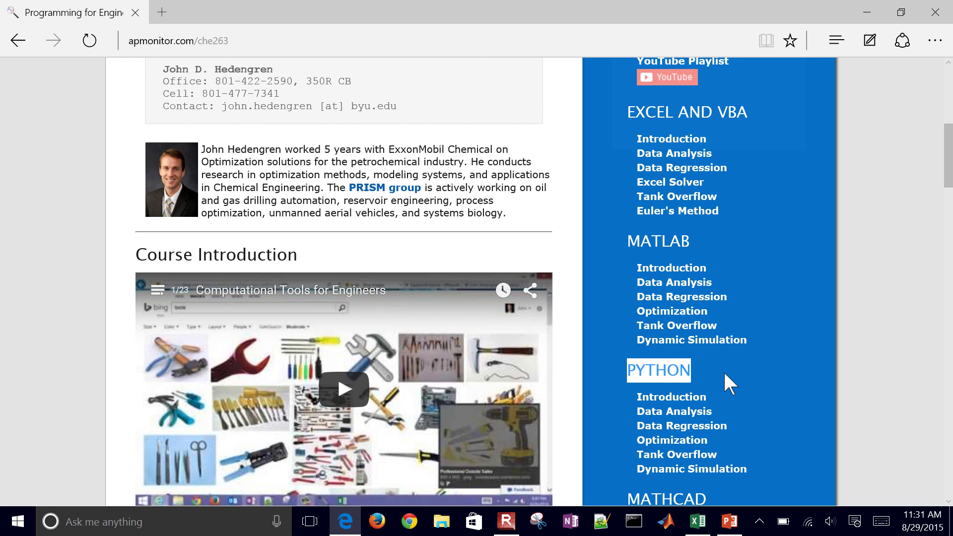